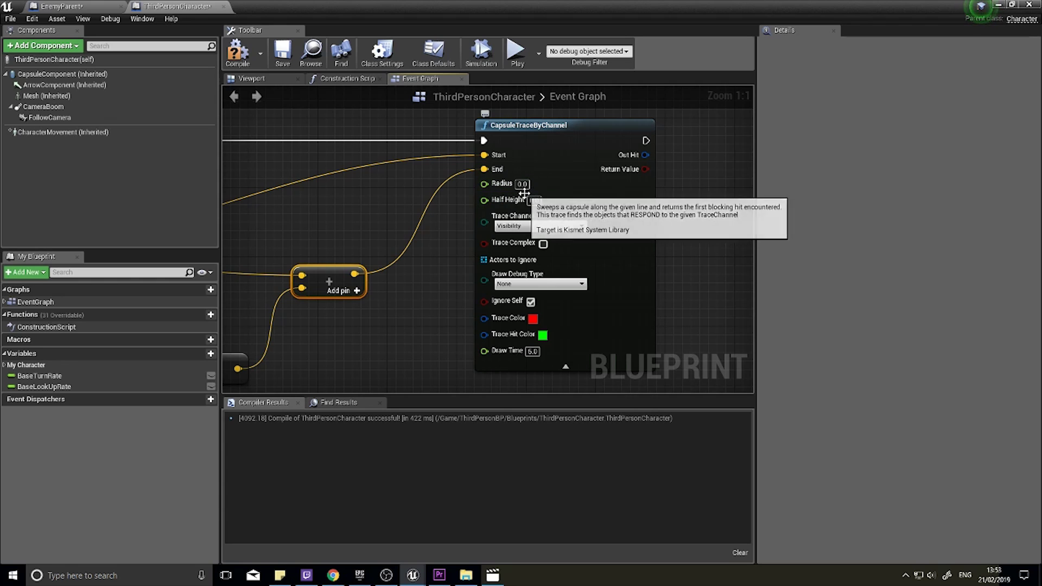
- Set the CapsuleTraceByChannel node's radius to 42 and half height to 96, matching the character's capsule, and its trace channel to Camera
mouse_move(523, 201)
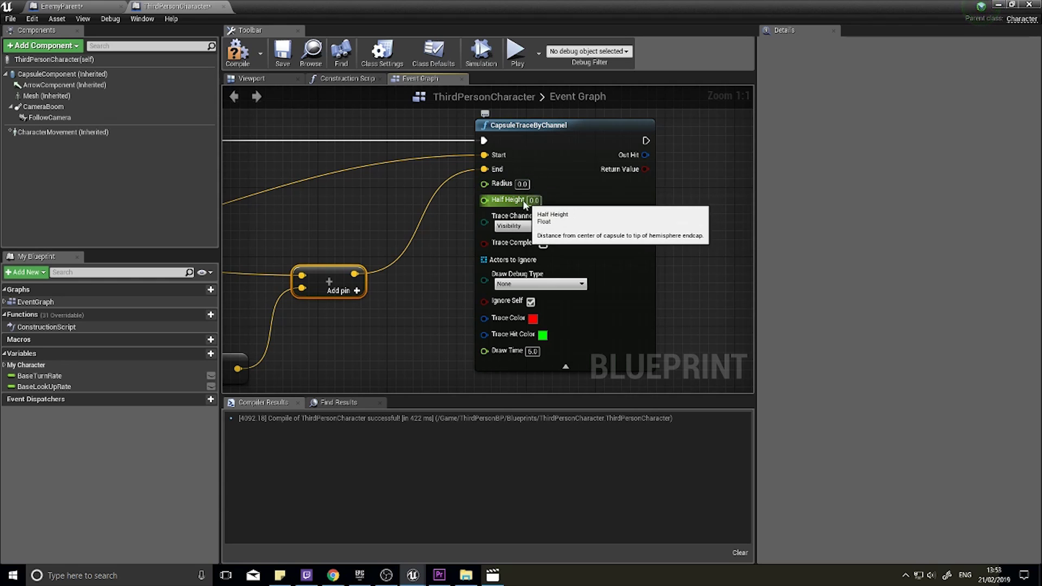
click(49, 75)
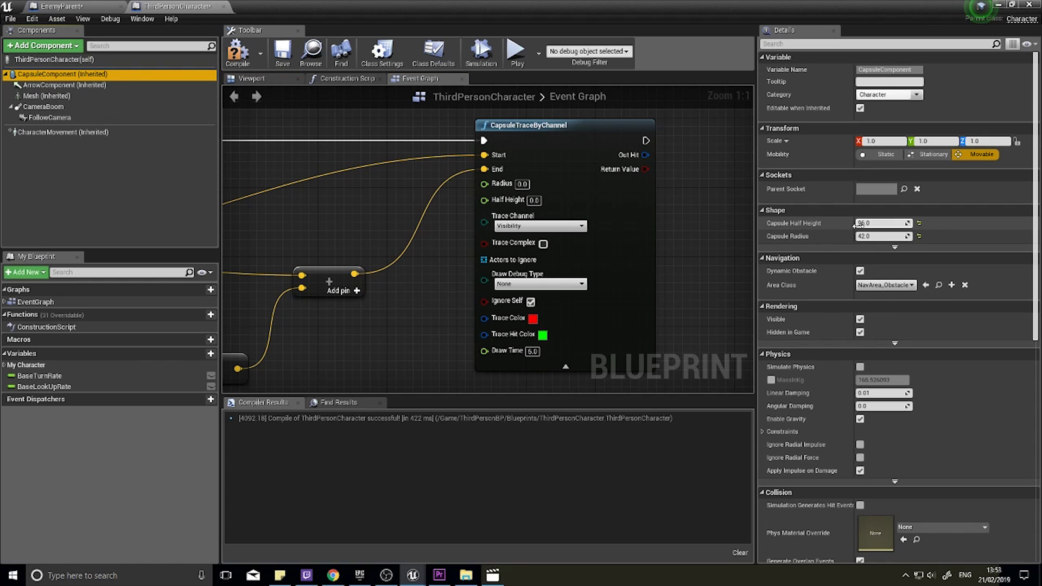
click(522, 183)
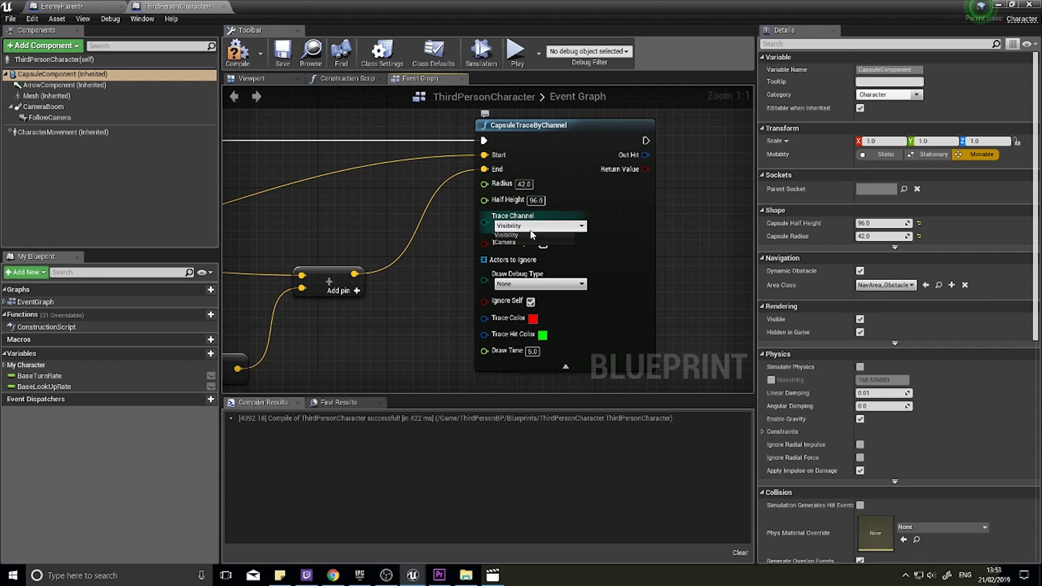
click(513, 243)
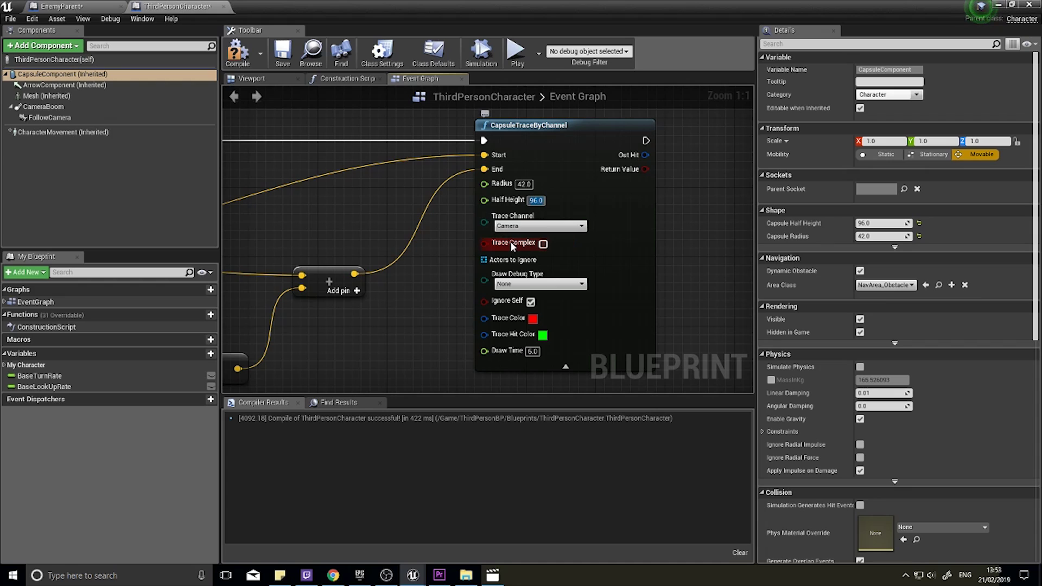
- Set the capsule trace's draw debug type to For One Frame and compile the ThirdPersonCharacter blueprint
click(517, 284)
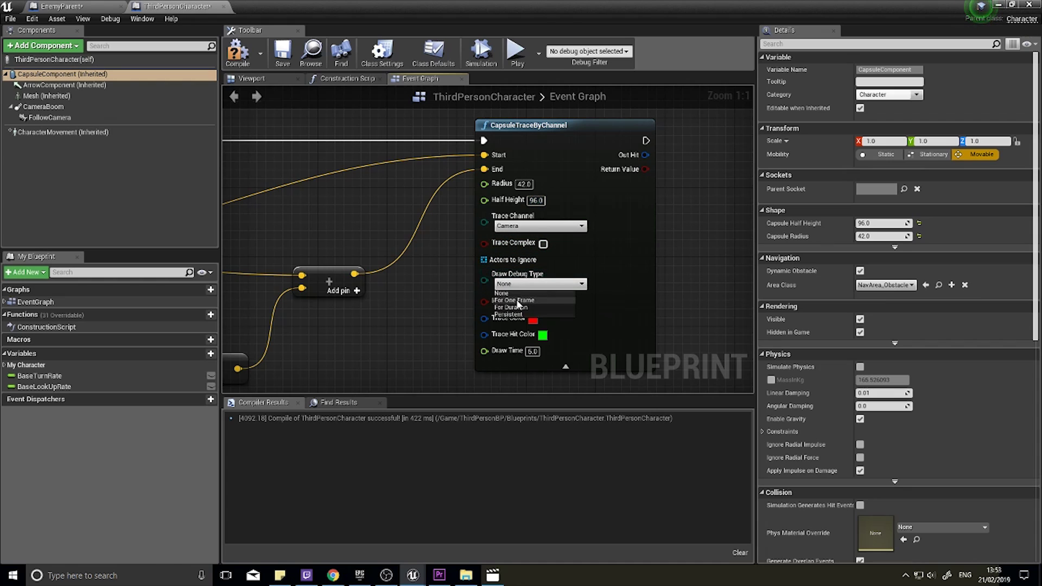
click(519, 302)
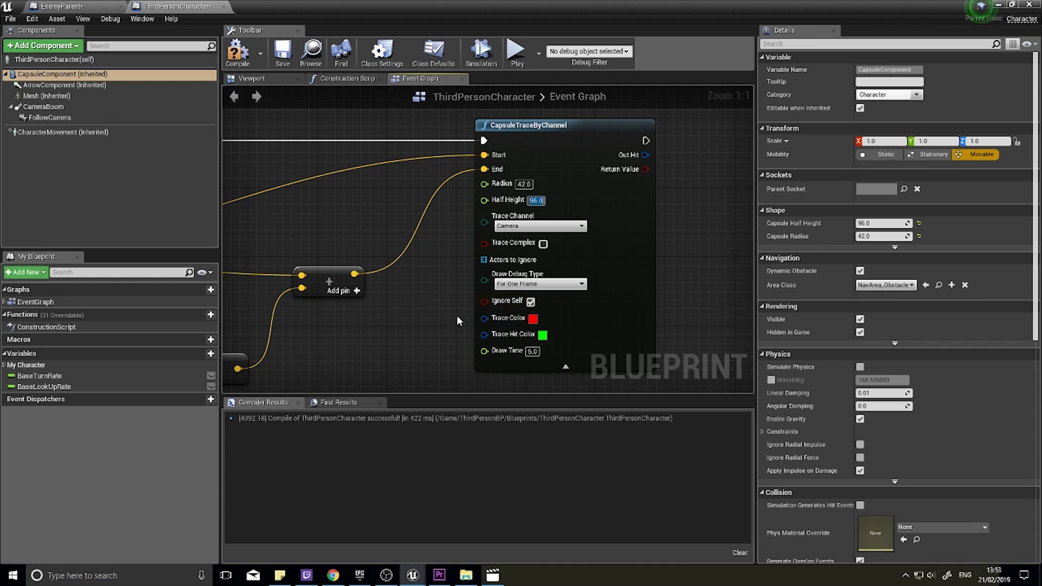
click(237, 52)
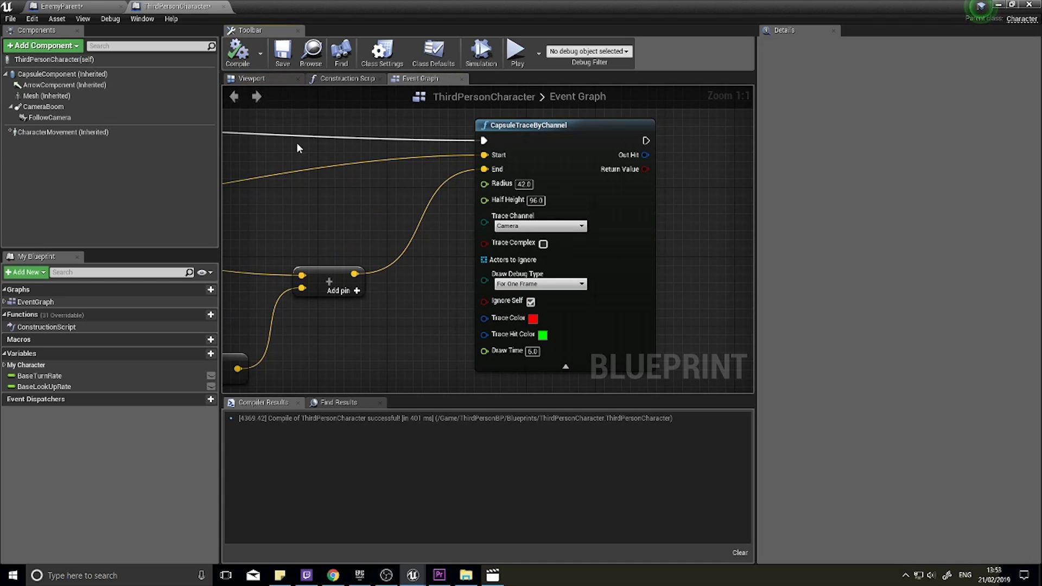
- Play the level, run the character around and toward the enemies to check the capsule trace's debug shapes, and end the play session
click(999, 5)
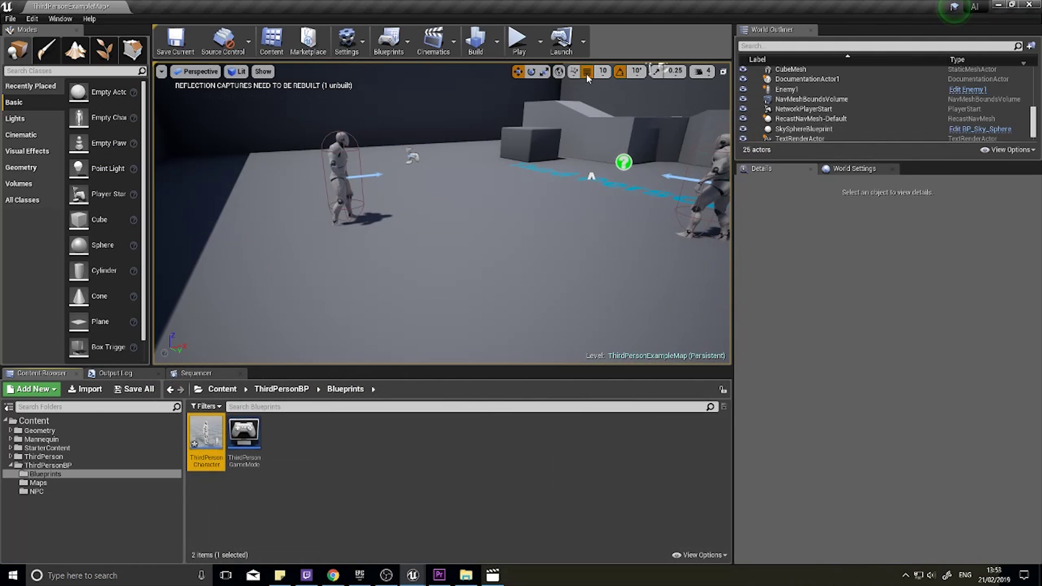
click(516, 38)
key(w)
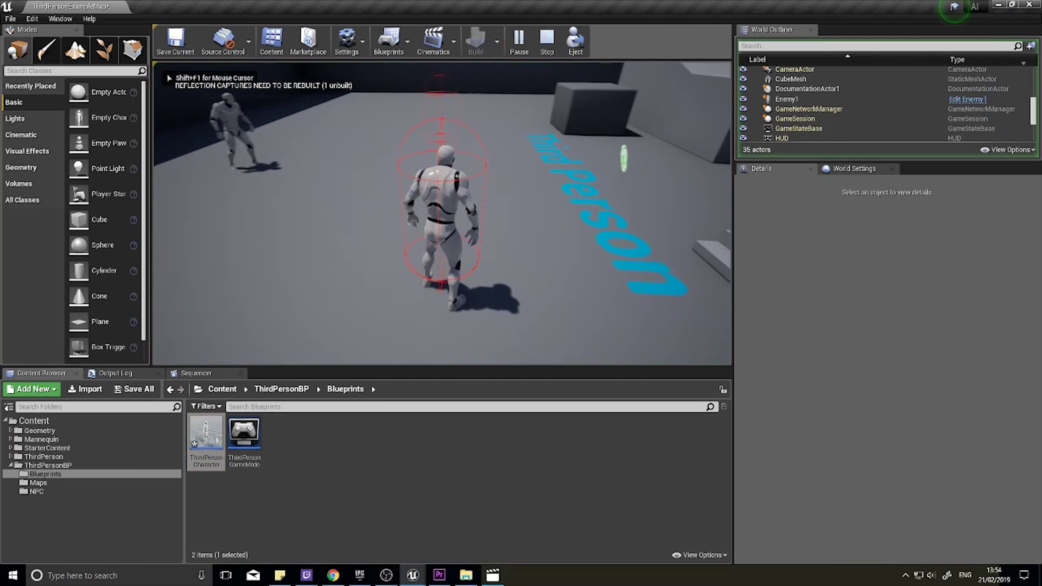
key(w)
key(s)
key(d)
key(w)
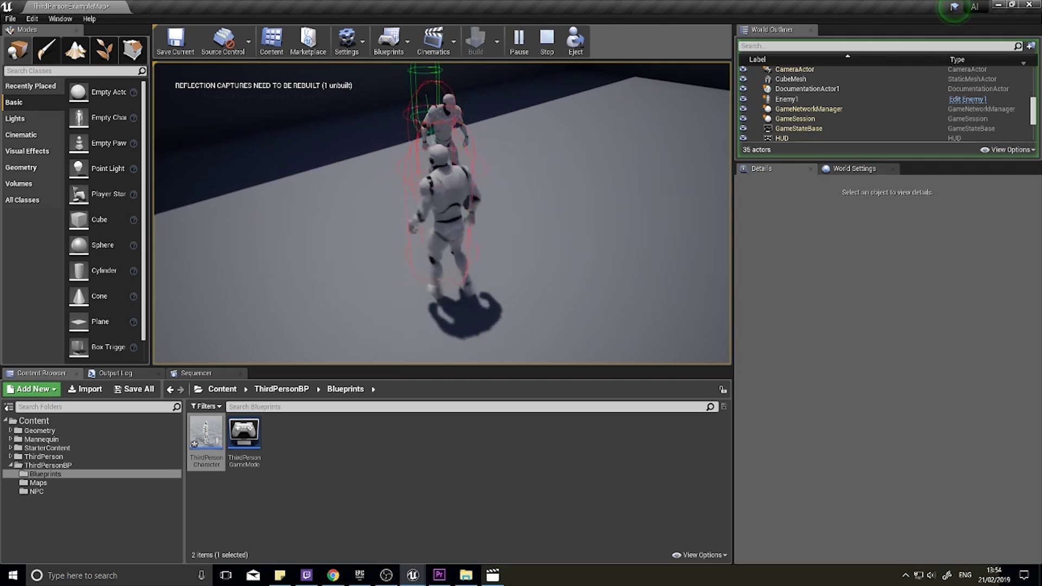
key(w)
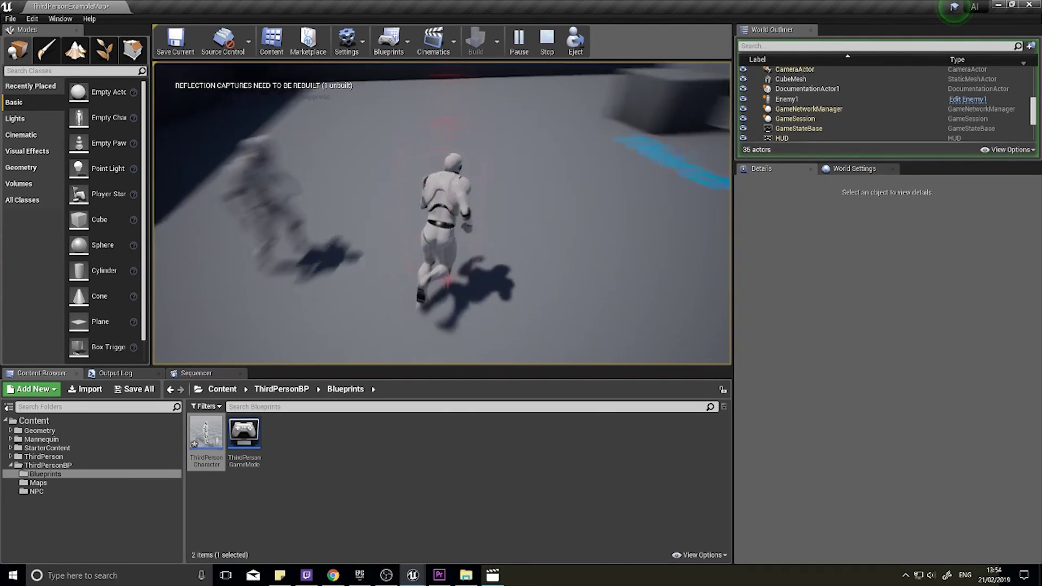
key(a)
key(w)
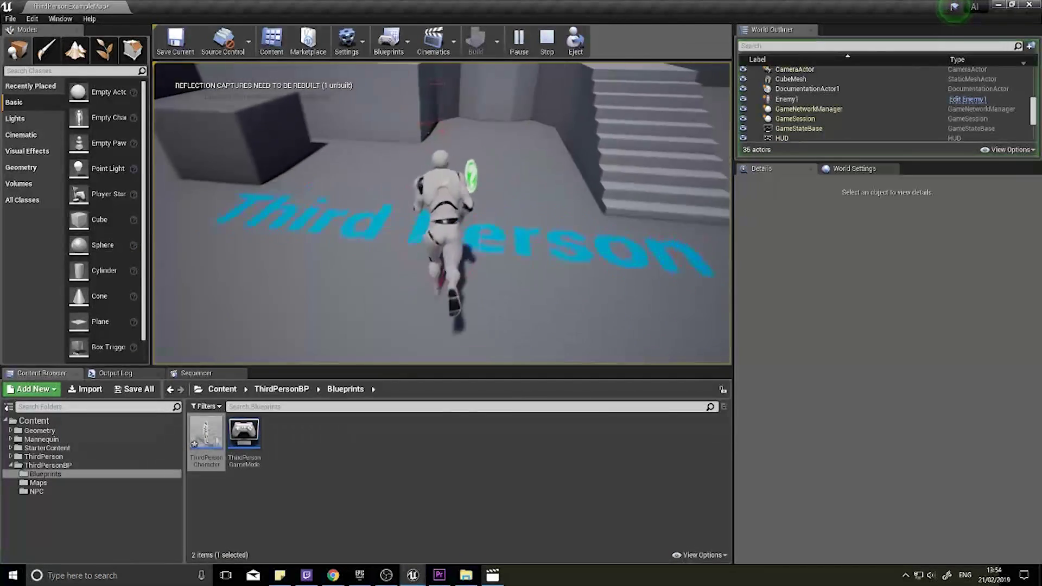
key(w)
key(a)
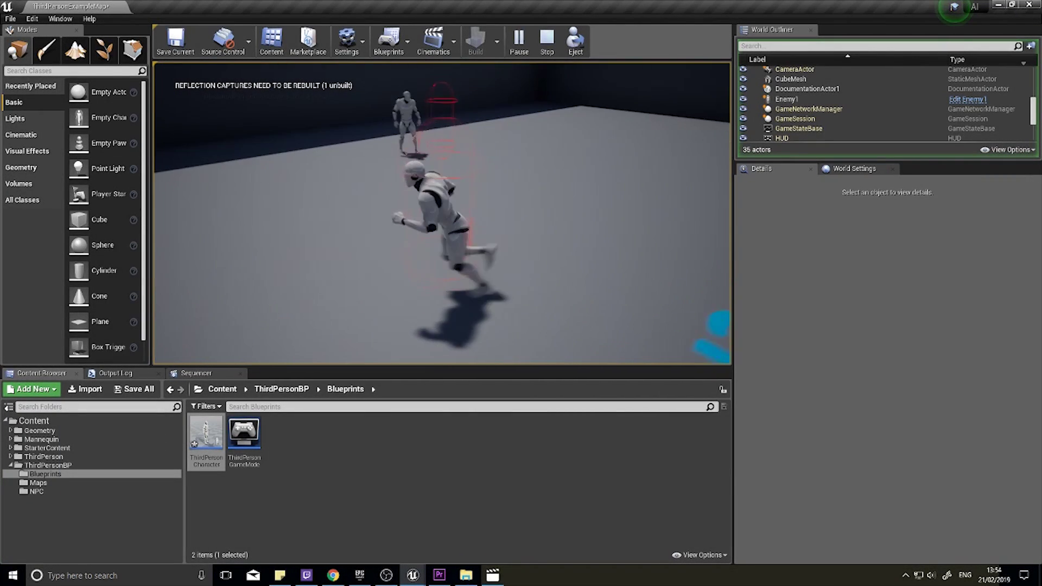
key(w)
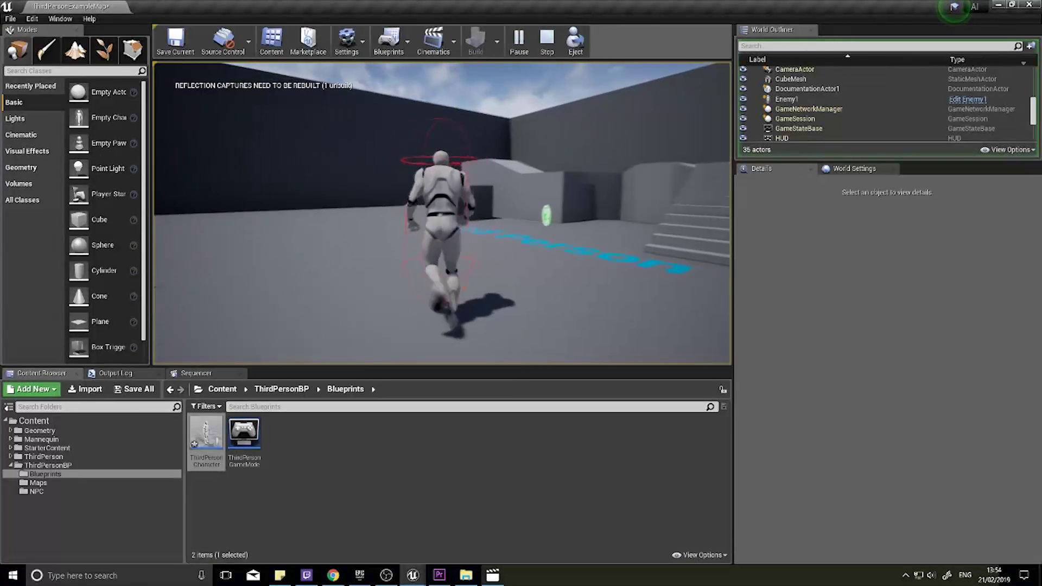
key(d)
key(w)
key(d)
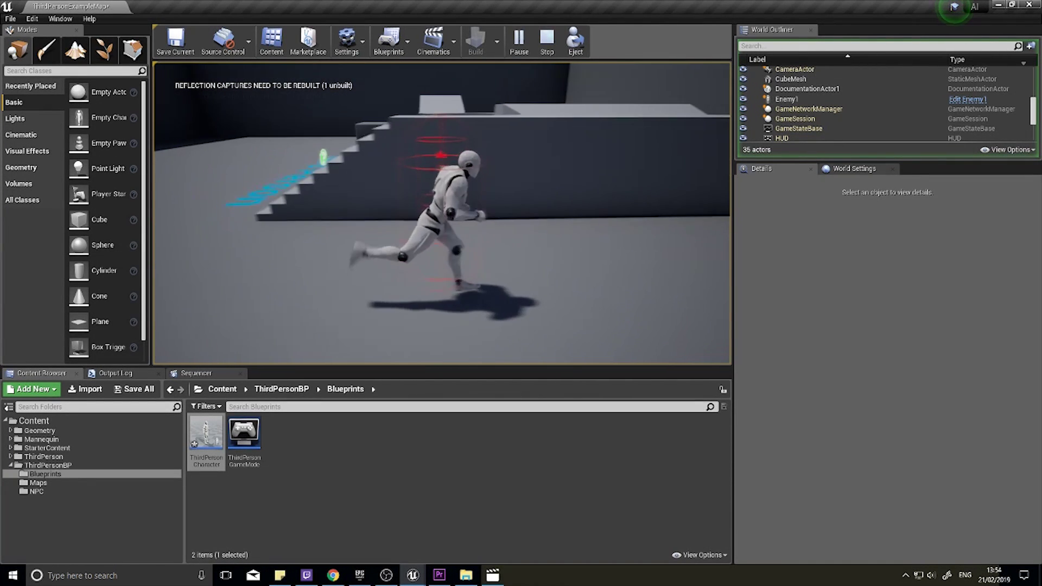
key(w)
key(d)
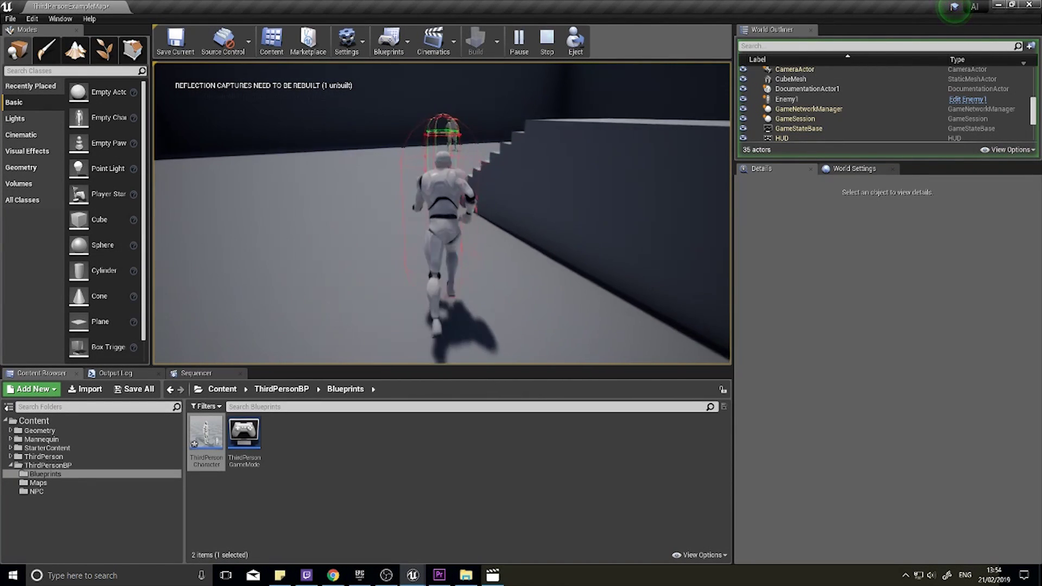
key(d)
key(w)
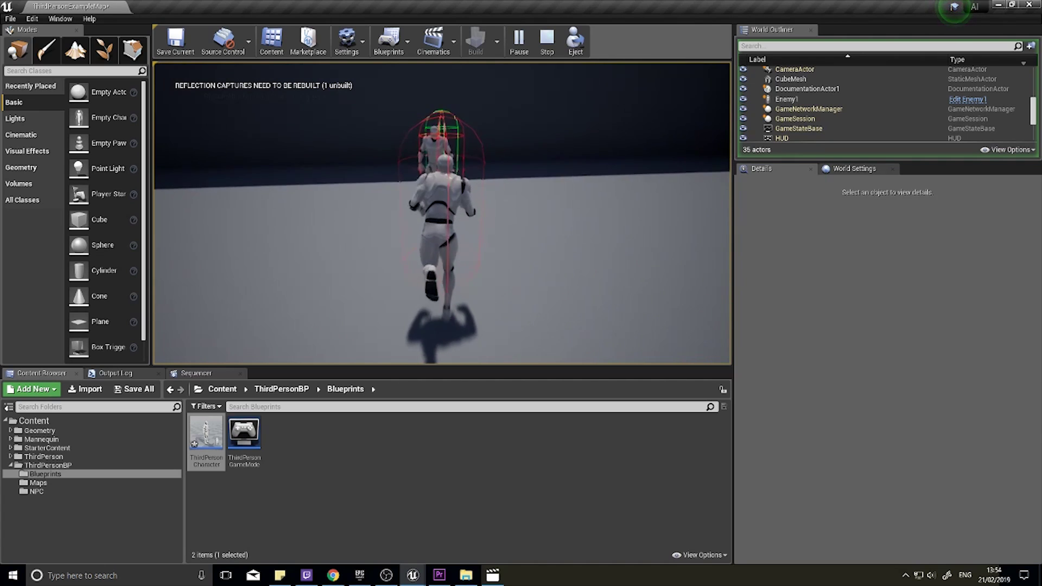
key(w)
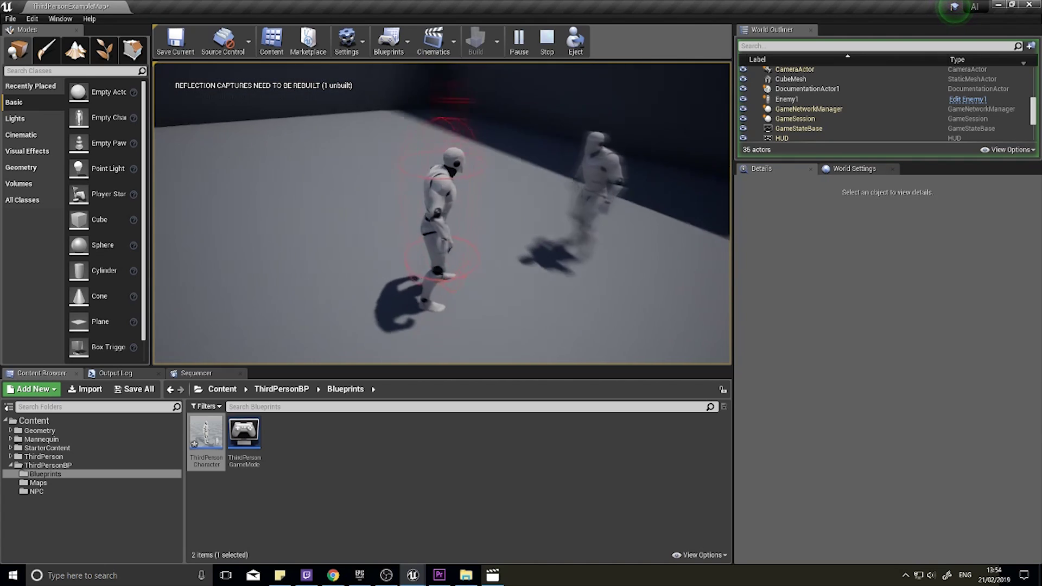
key(d)
key(a)
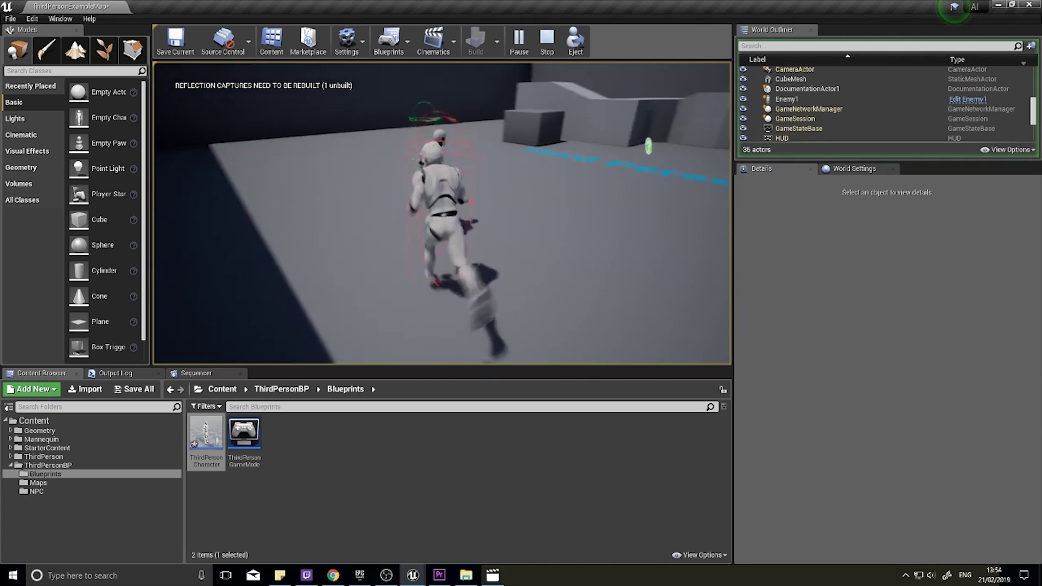
key(s)
key(d)
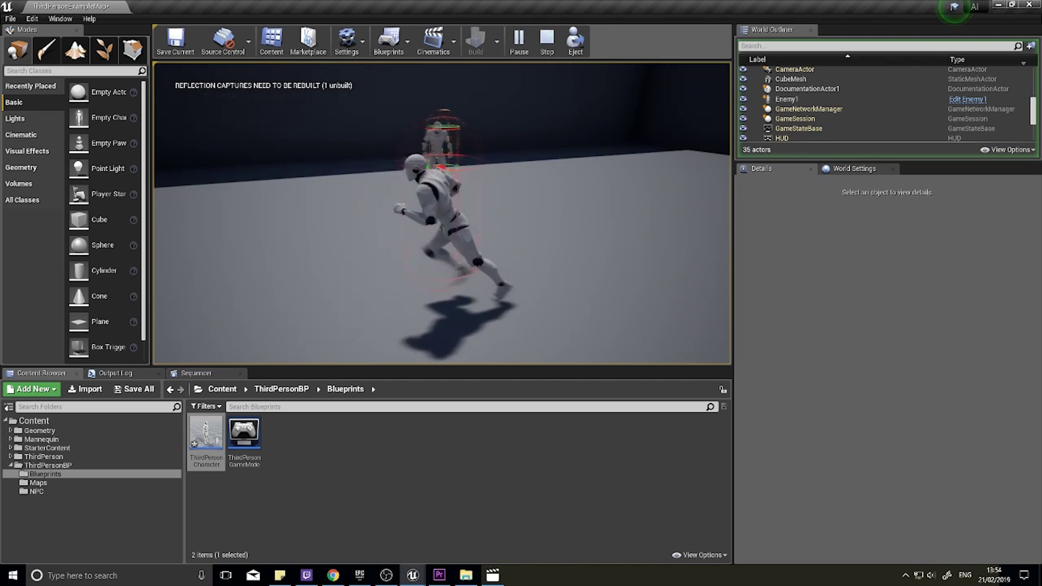
key(Escape)
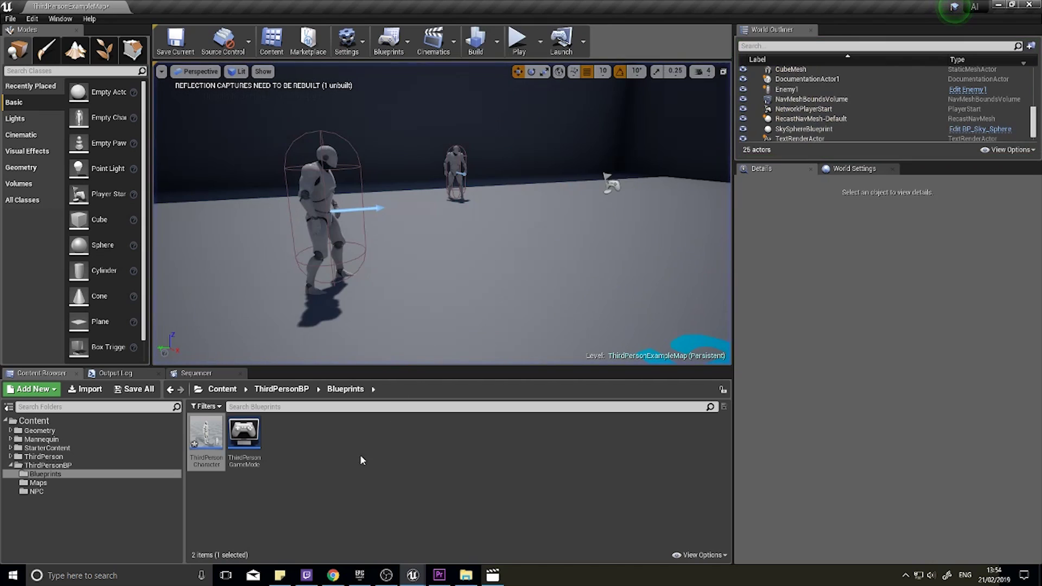
- Create a new function named DisplayNameplate in the EnemyParent blueprint
double_click(206, 427)
right_drag(668, 162, 516, 147)
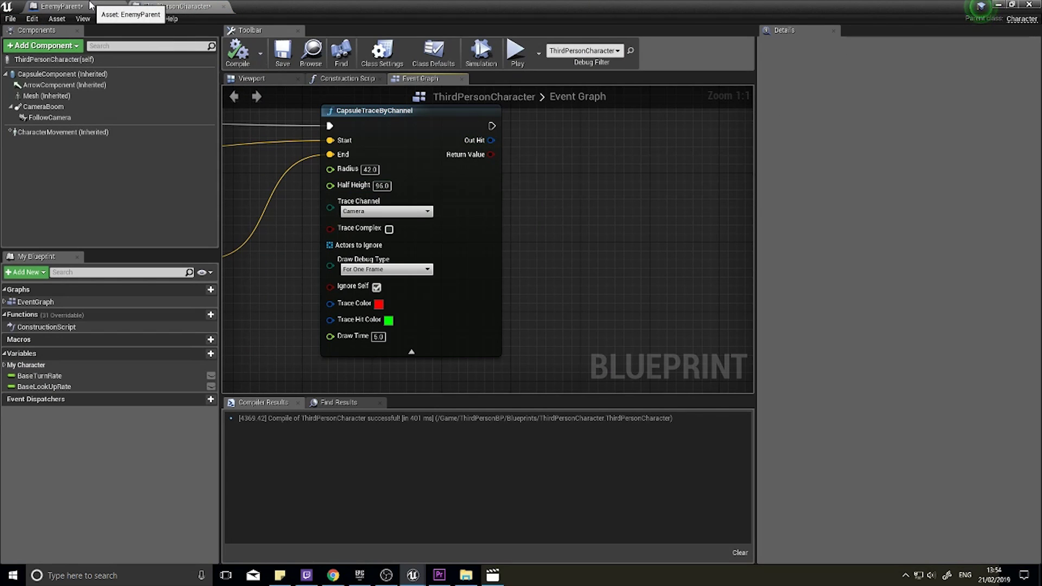
click(90, 5)
right_drag(268, 311, 270, 275)
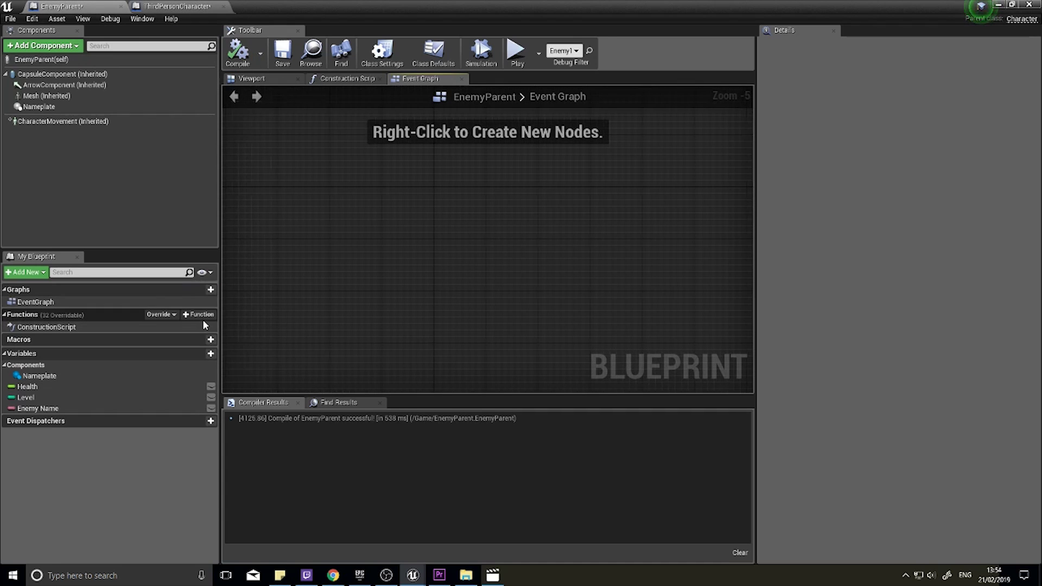
click(199, 315)
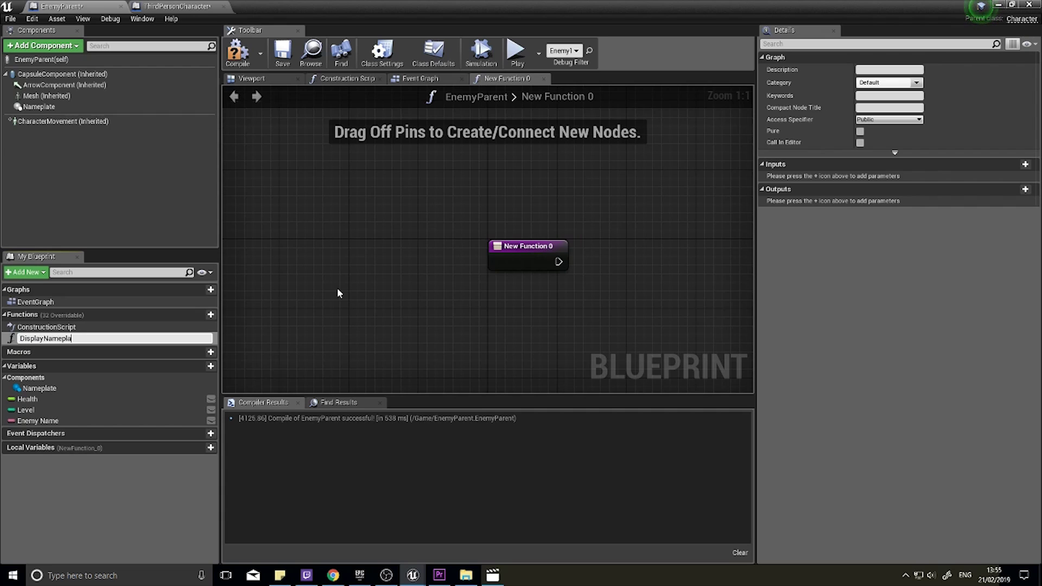
key(Return)
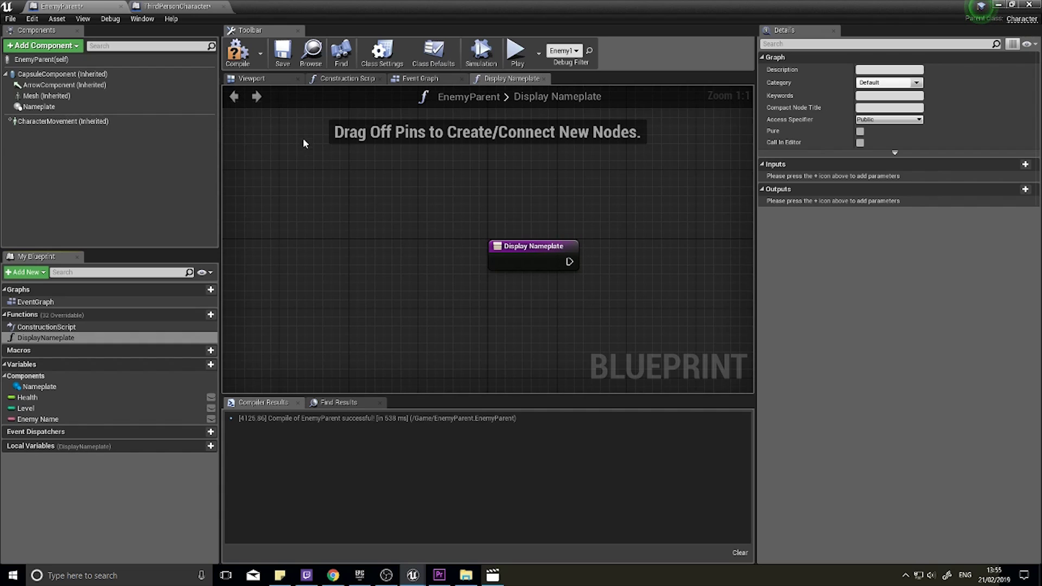
- Delete the existing Nameplate component from the EnemyParent blueprint while viewing the enemy model
click(255, 79)
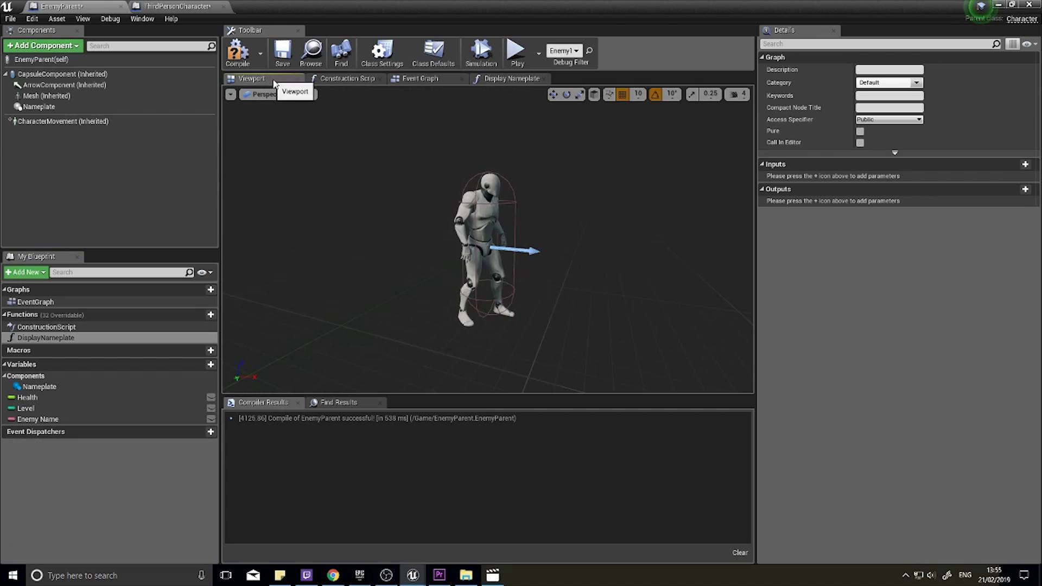
click(44, 106)
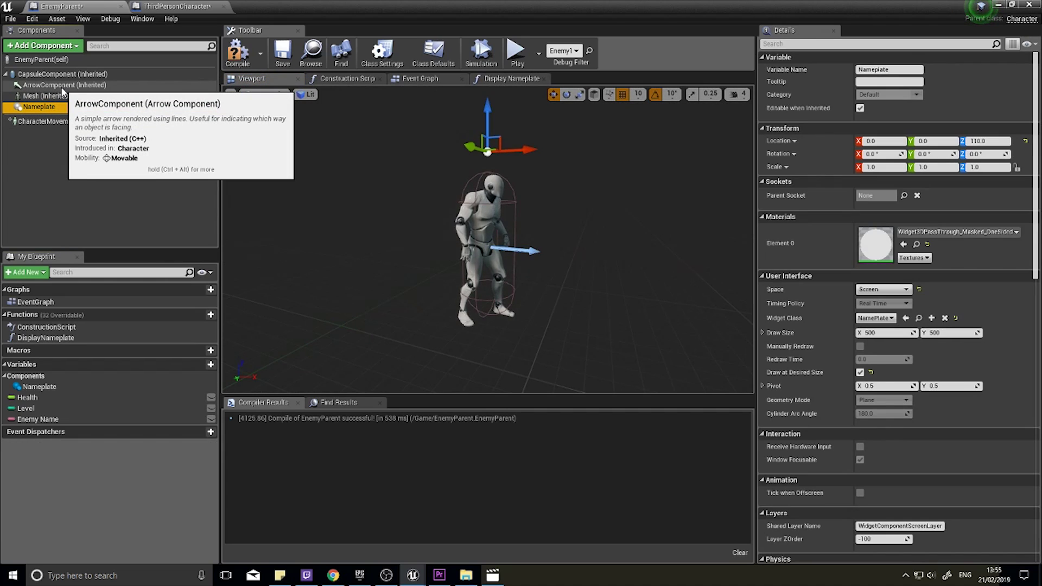
key(Delete)
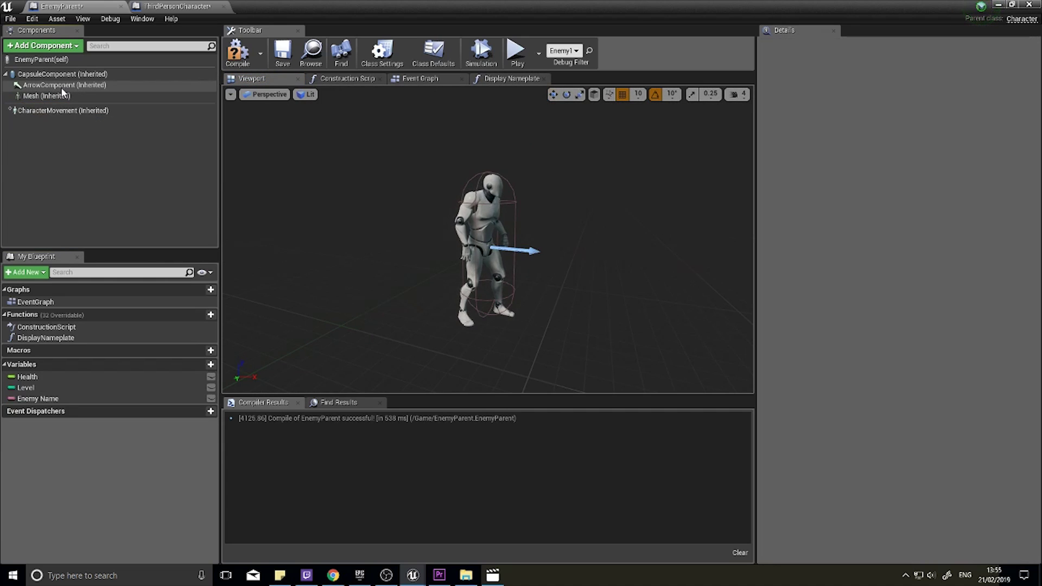
- Add a Widget component to the EnemyParent blueprint and name it nameplate
click(66, 47)
text(widget)
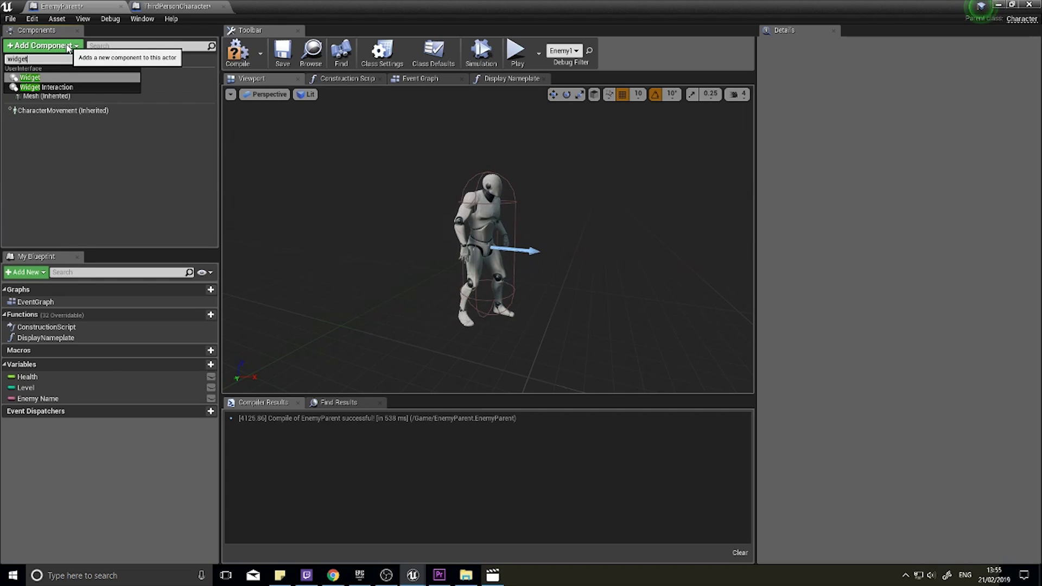
key(Return)
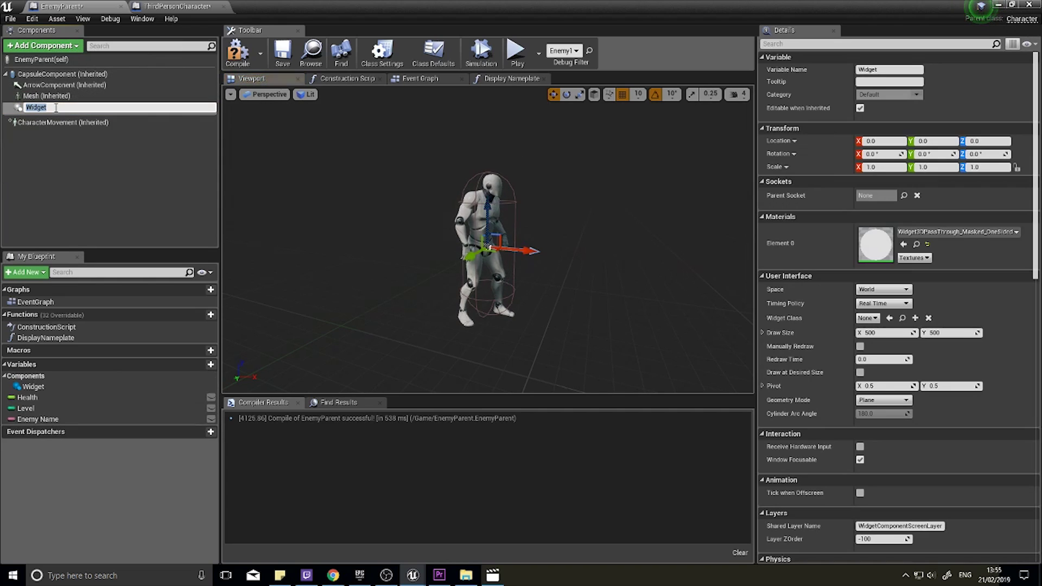
text(nameplat)
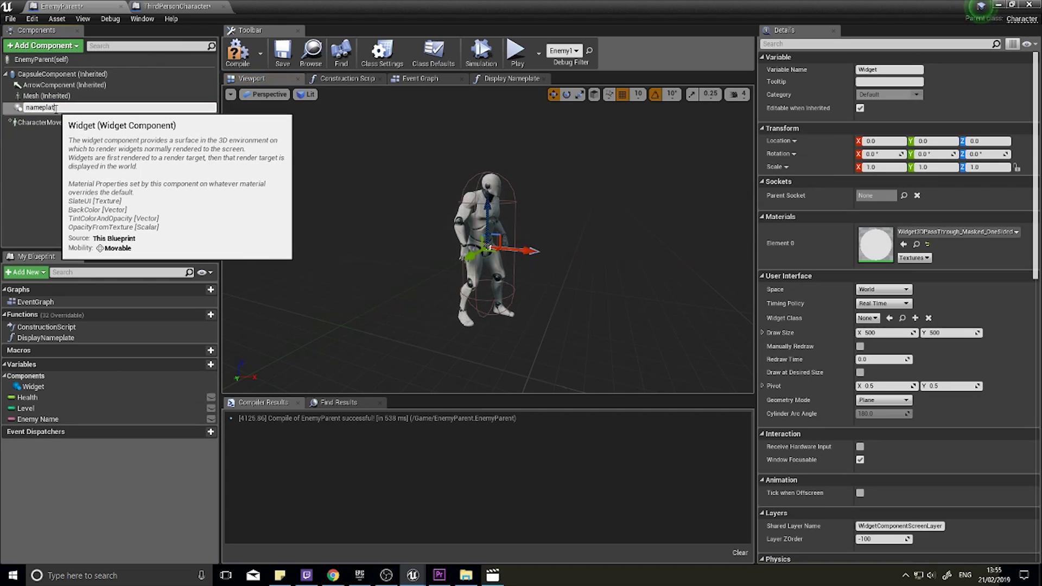
text(e)
key(Return)
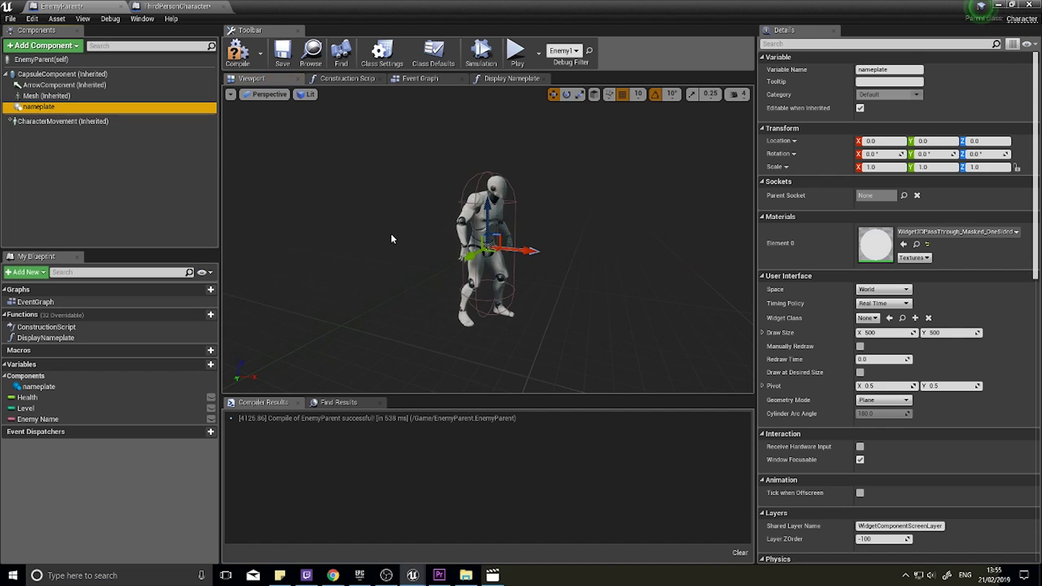
- Assign the NamePlate widget class to the nameplate component and inspect it above the enemy model
click(866, 318)
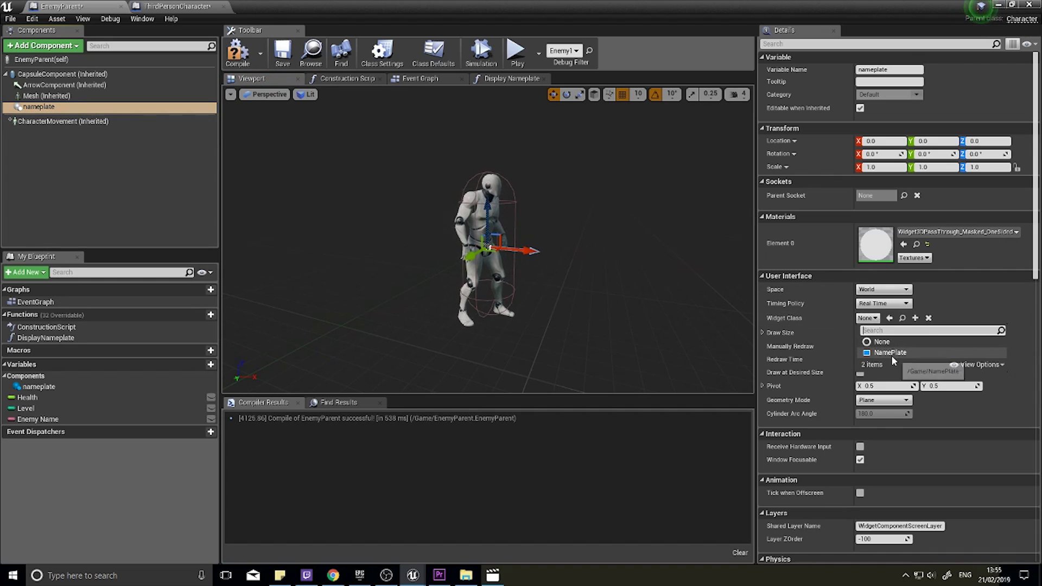
click(889, 352)
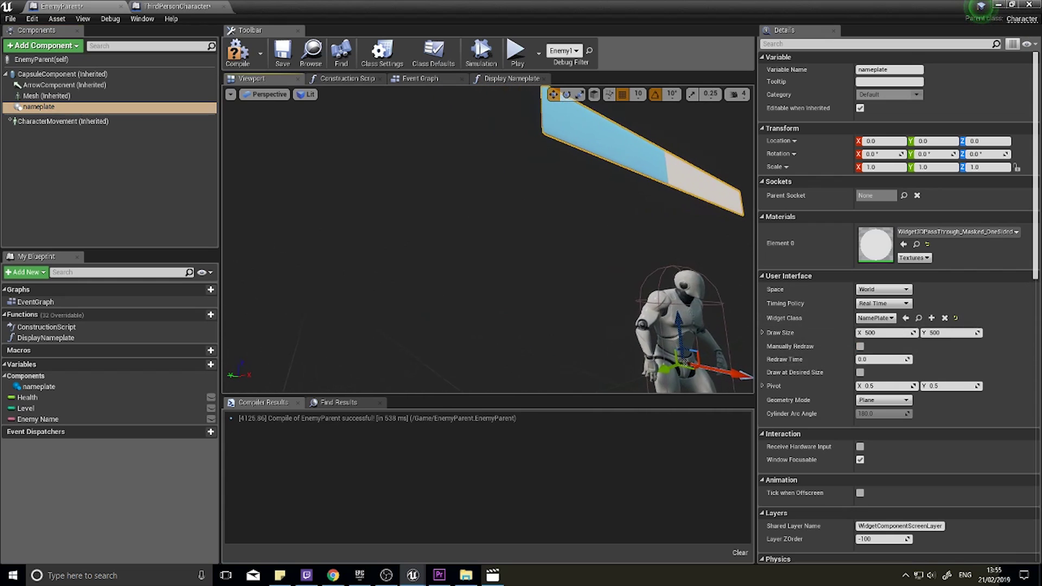
right_drag(488, 239, 450, 238)
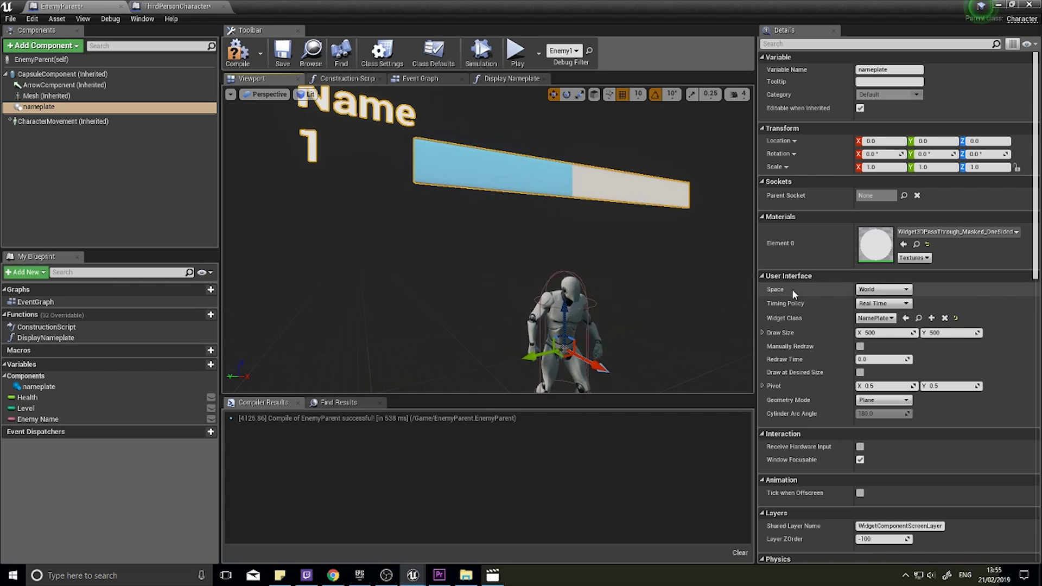
- Set the nameplate component's Space to Screen, enable Draw at Desired Size, and compile the EnemyParent blueprint
click(883, 289)
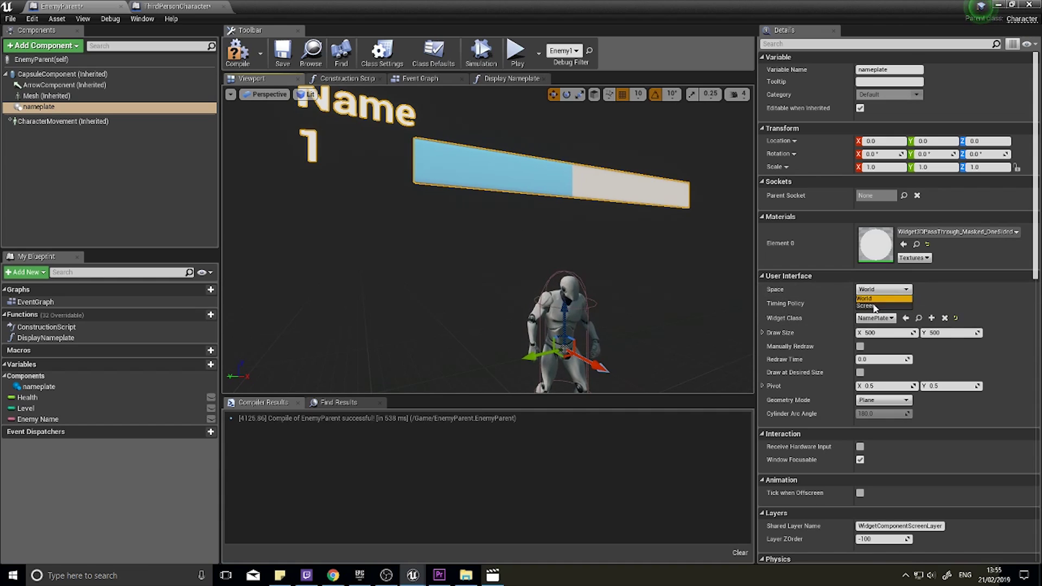
click(875, 309)
right_drag(656, 308, 662, 330)
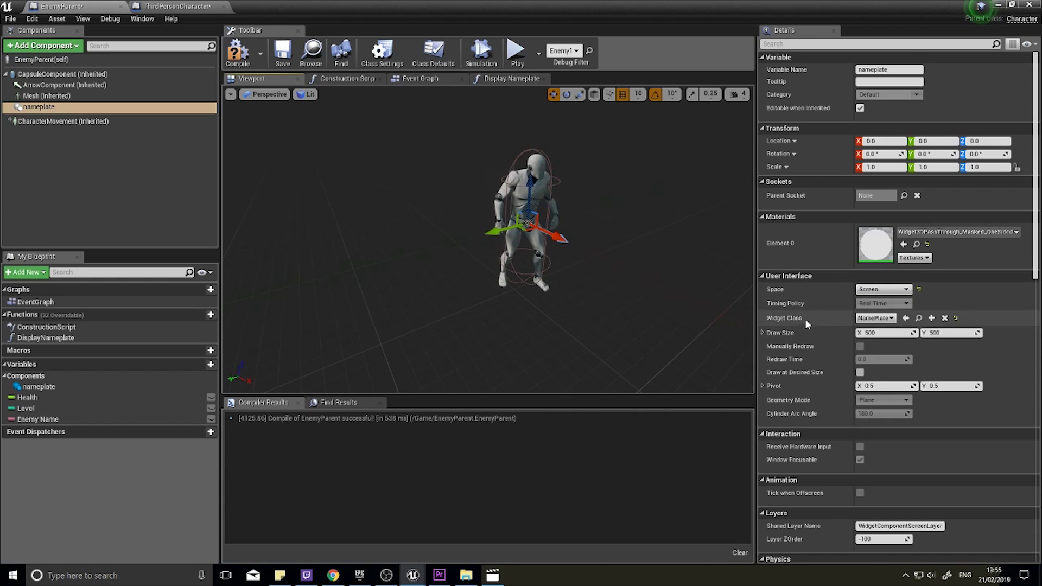
click(859, 372)
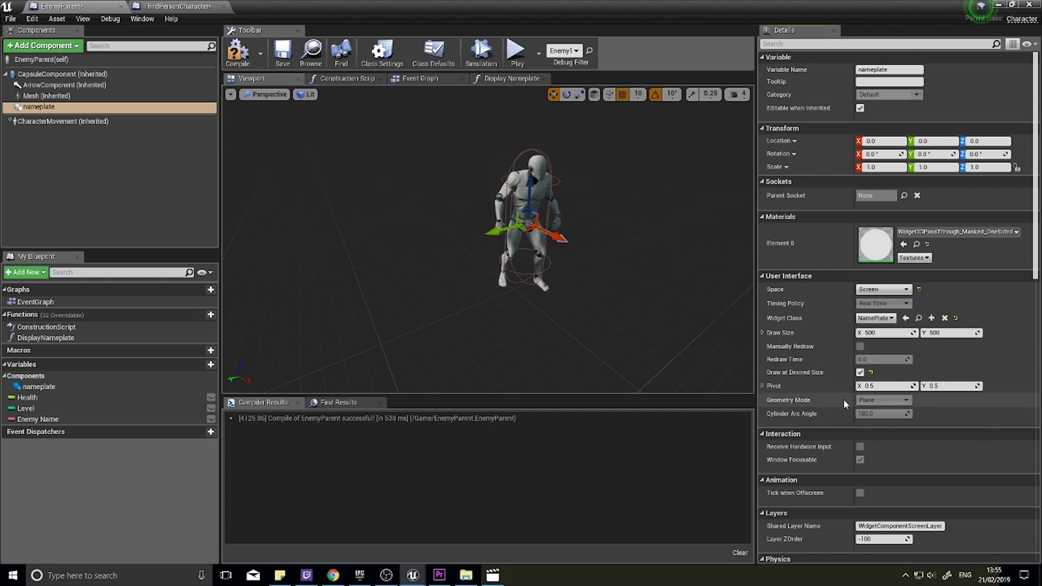
click(243, 56)
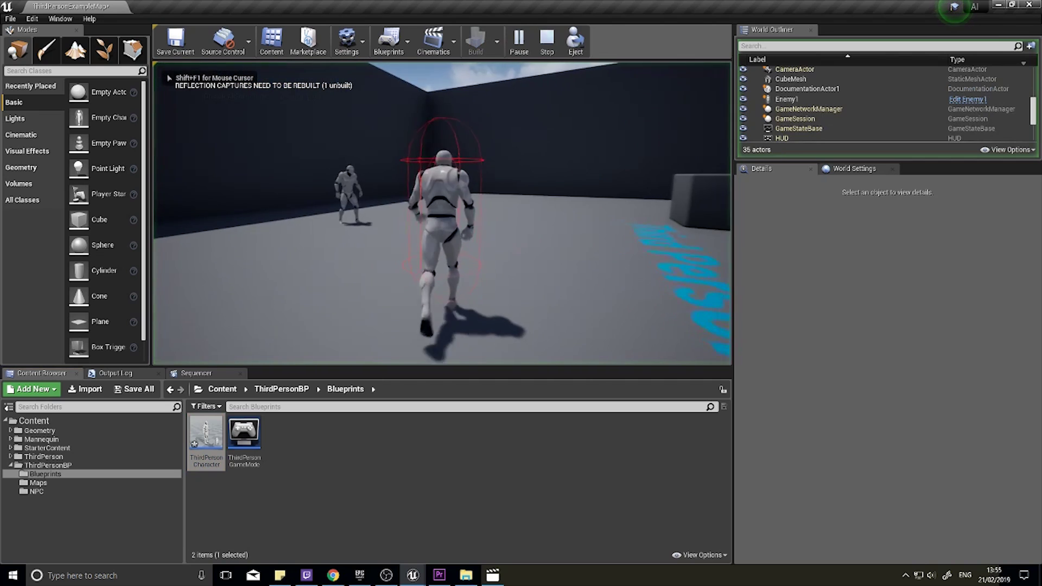
- Play-test the level by running the character around the enemy to check how the nameplate displays
key(w)
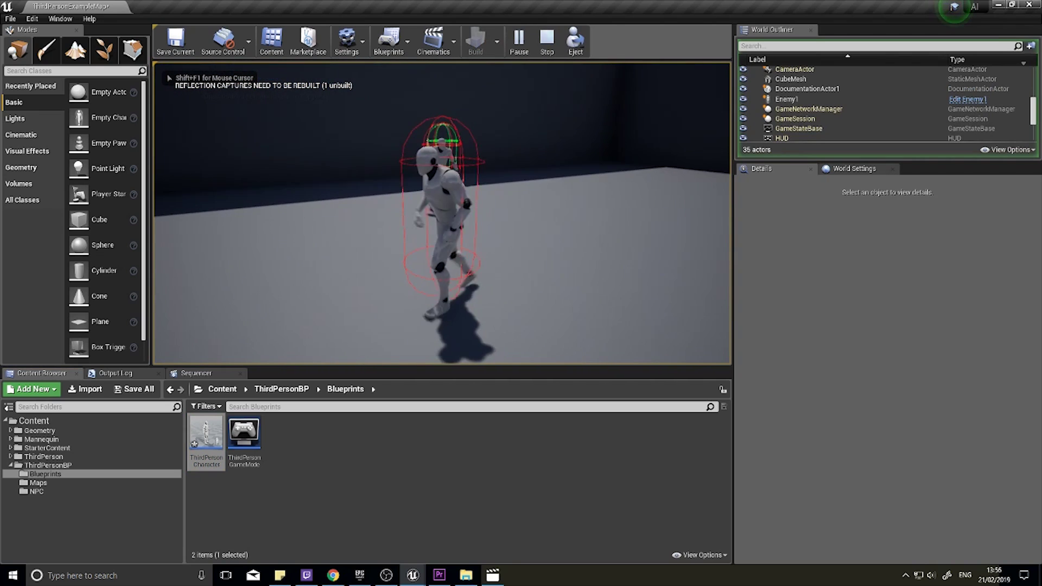
key(Escape)
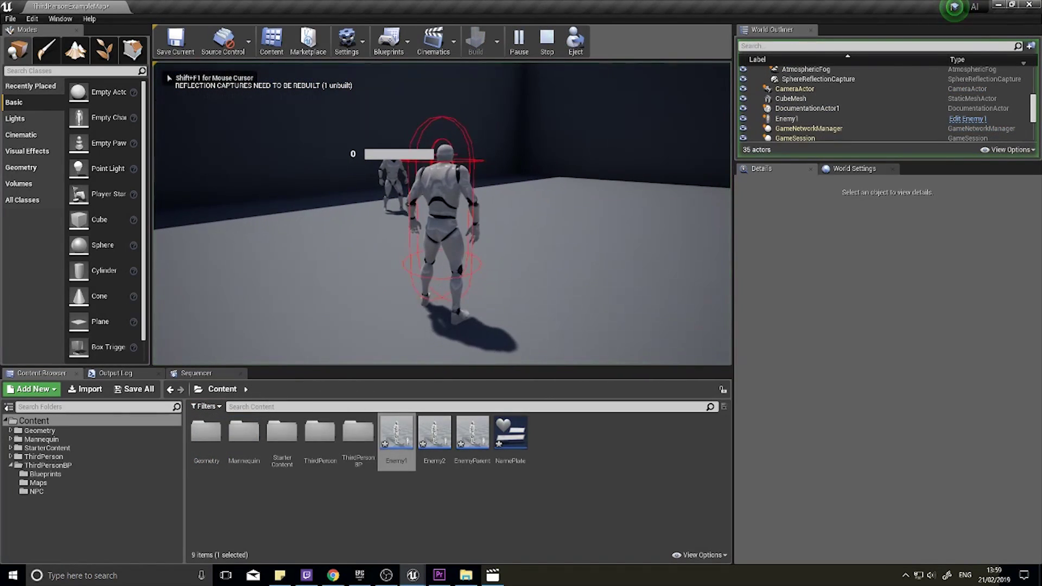
key(w)
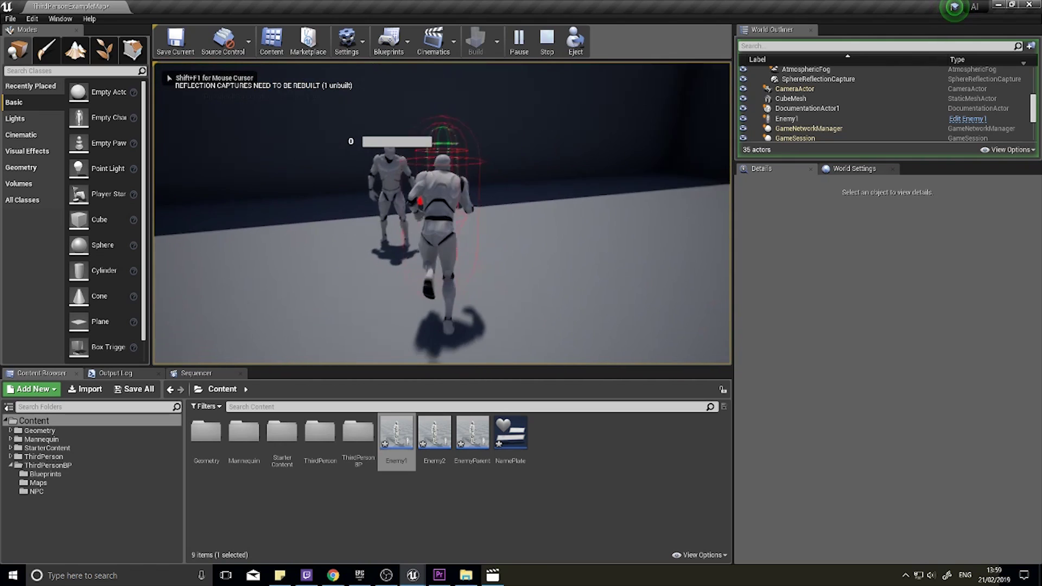
key(a)
key(w)
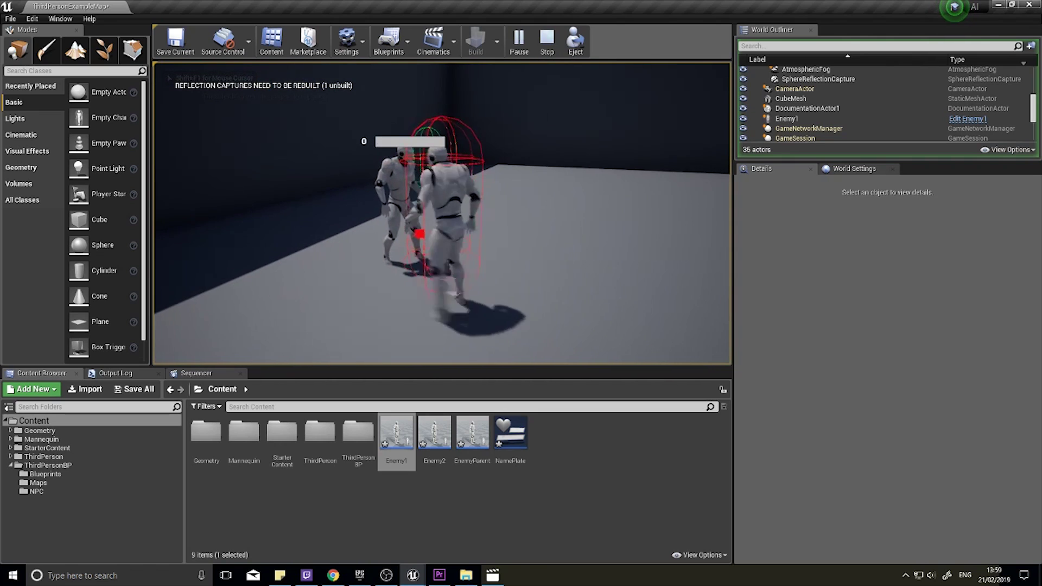
key(d)
key(w)
key(d)
key(w)
key(w)
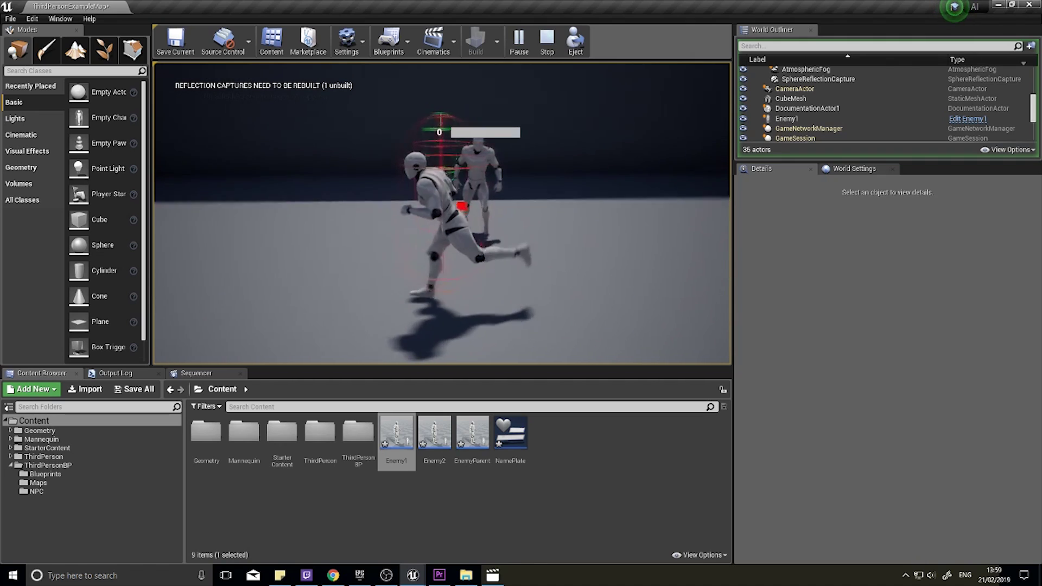
key(w)
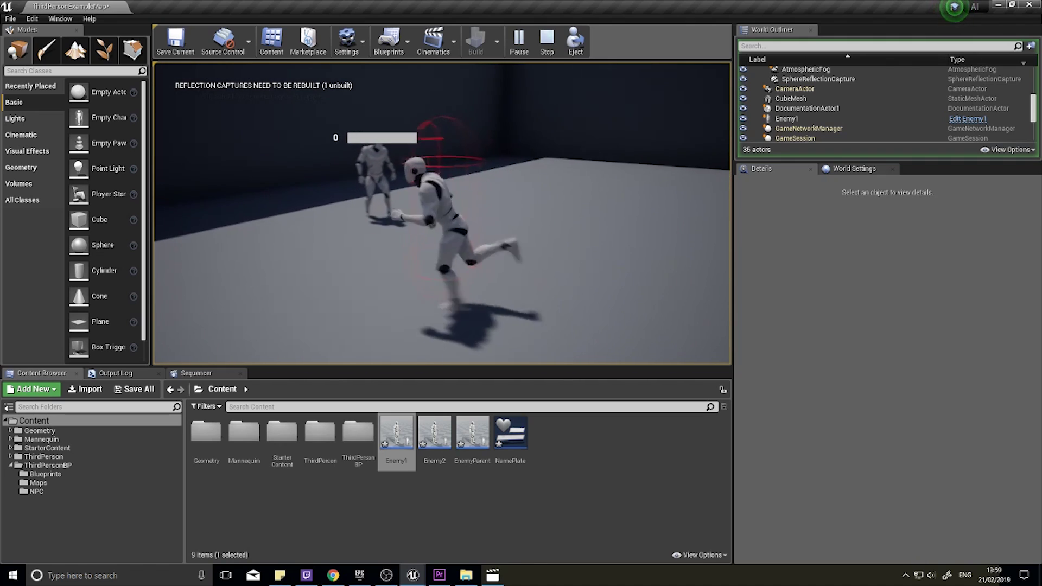
key(Escape)
- Reopen the EnemyParent blueprint and raise the nameplate component to a Z location of 110
double_click(471, 433)
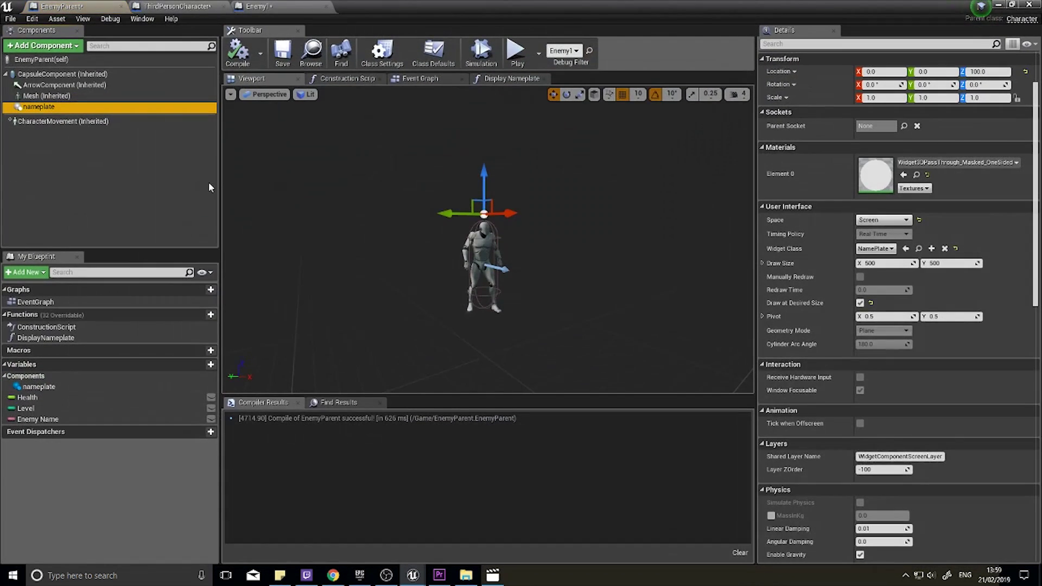
drag(484, 170, 485, 171)
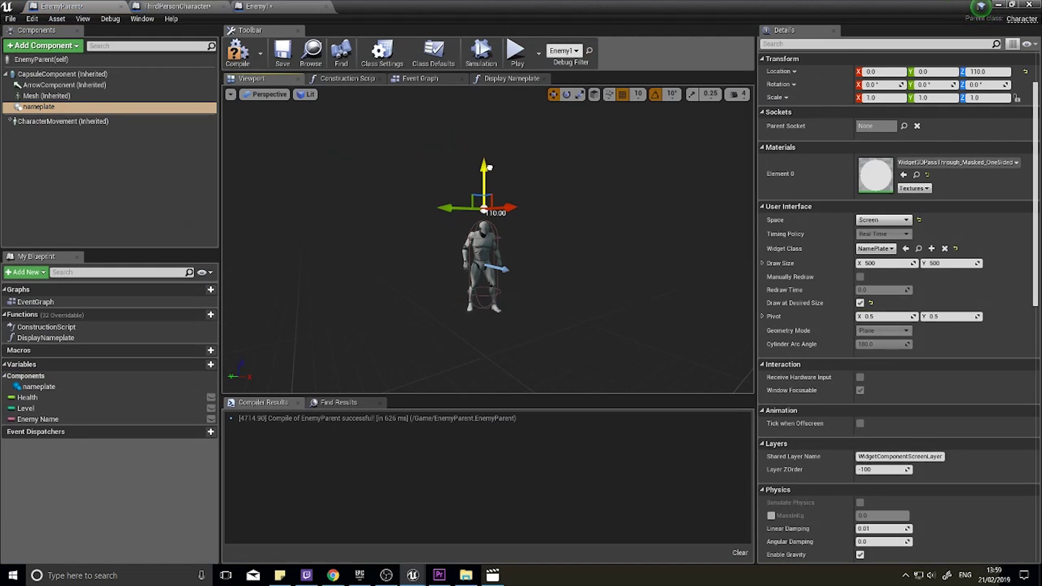
click(998, 4)
- Play the level again and circle the enemy to examine the raised nameplate's height above its head
click(518, 44)
key(w)
key(d)
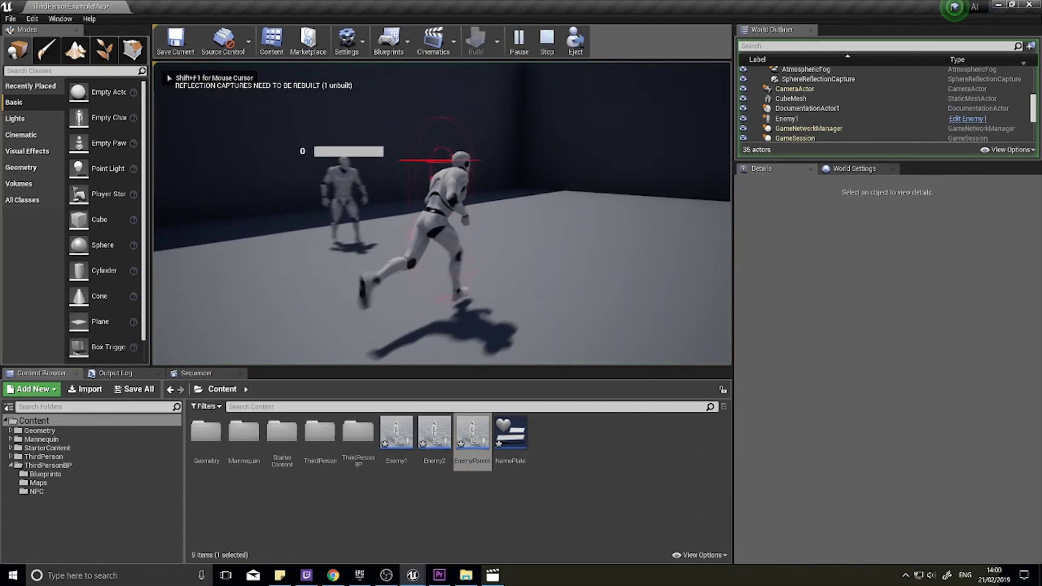
key(a)
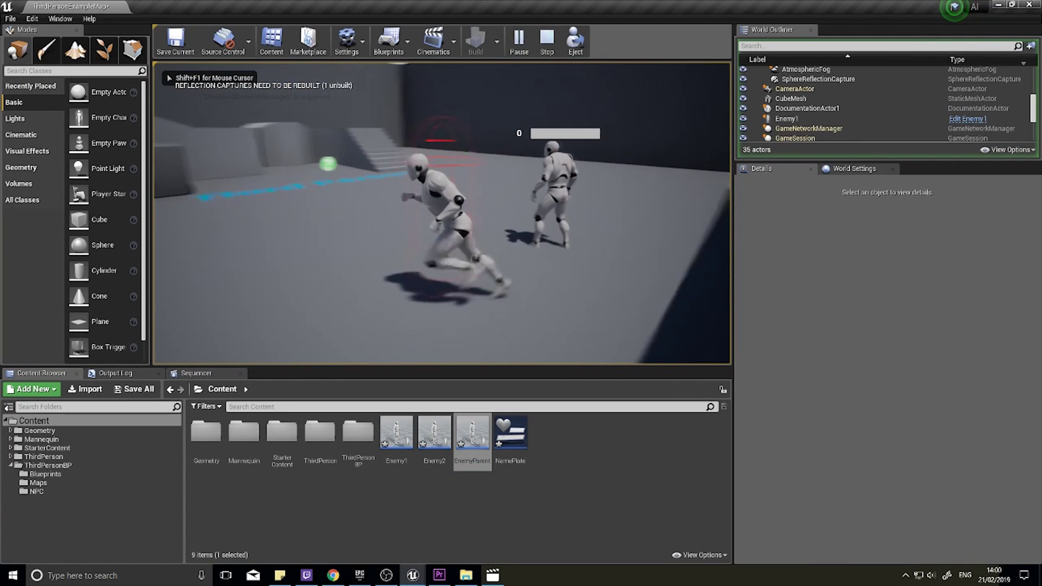
key(w)
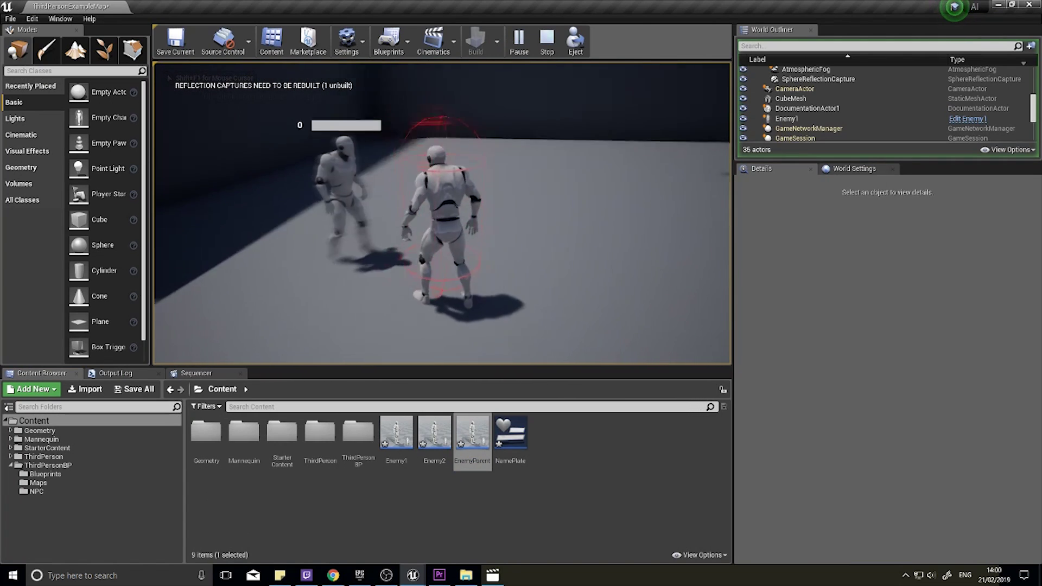
key(d)
key(s)
key(a)
key(w)
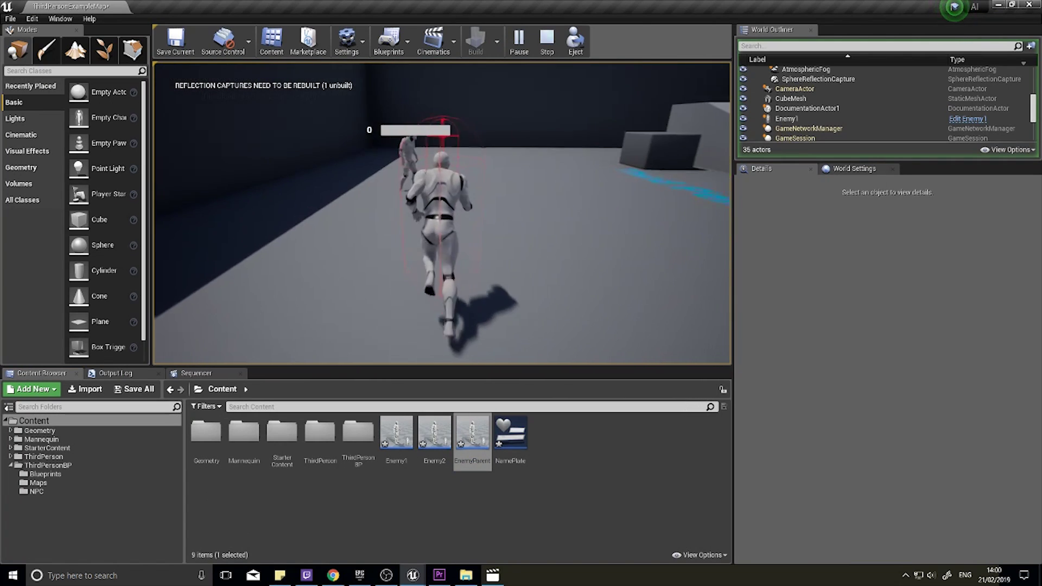
key(w)
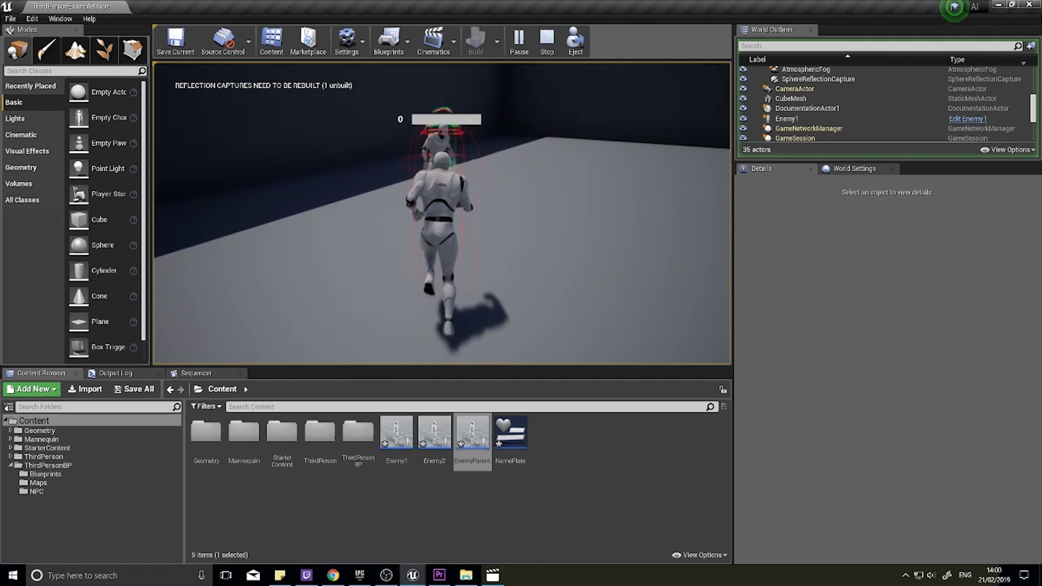
key(w)
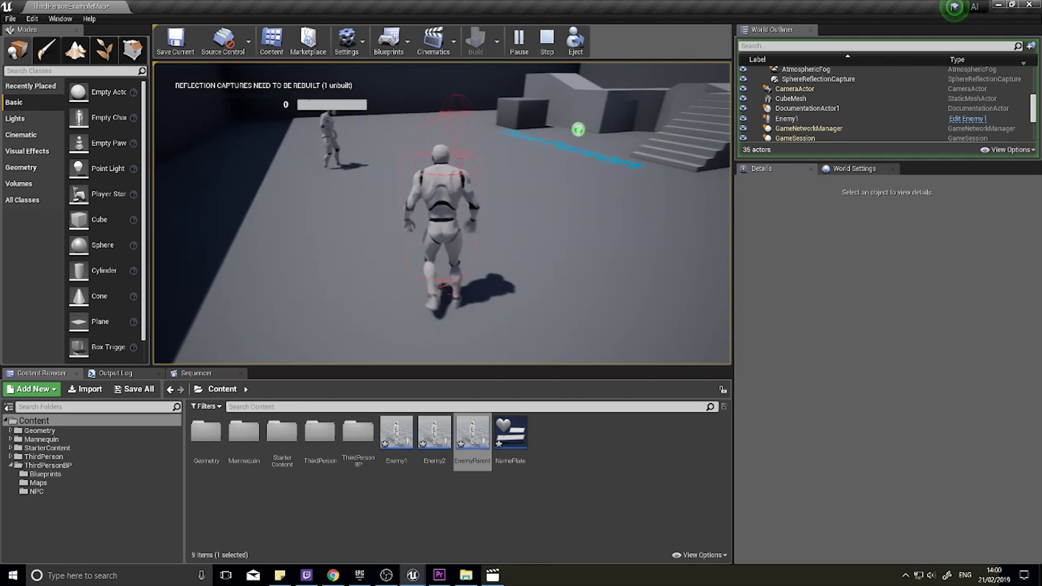
key(Escape)
- Turn off Visible in the nameplate component's Rendering settings in EnemyParent and compile the blueprint
double_click(468, 442)
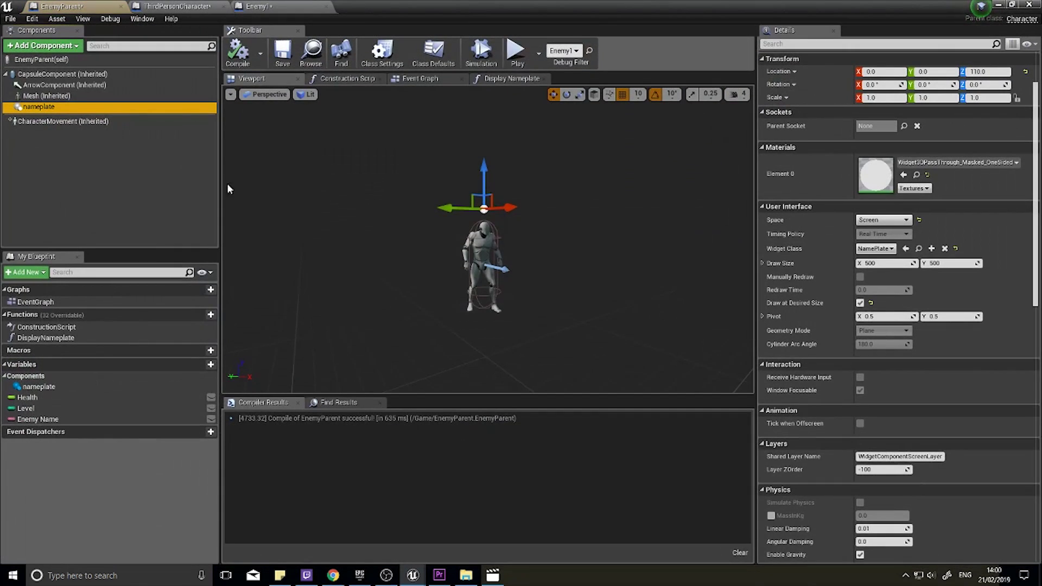
click(42, 108)
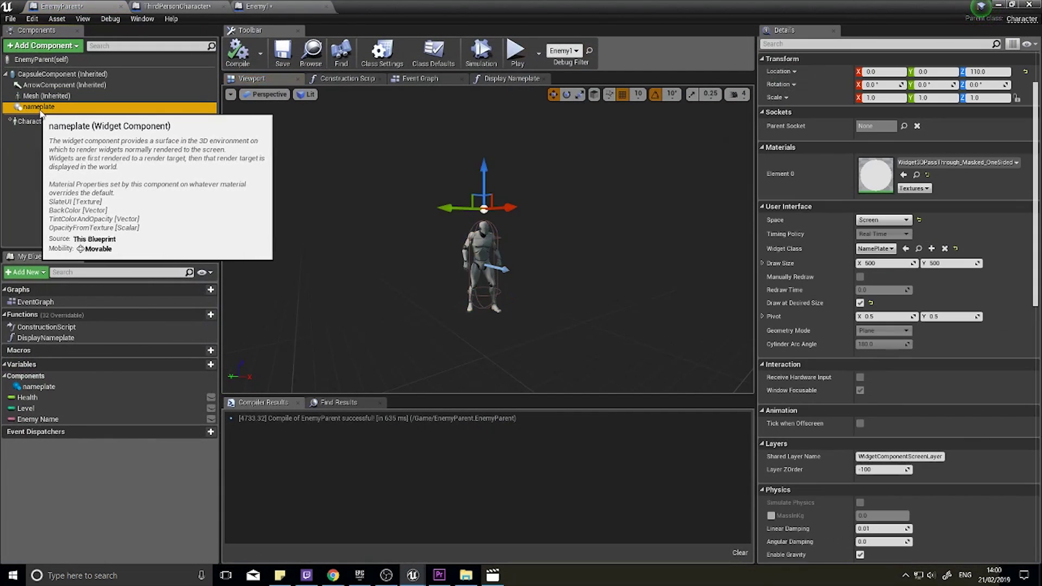
scroll(858, 309, down, 5)
scroll(860, 312, down, 5)
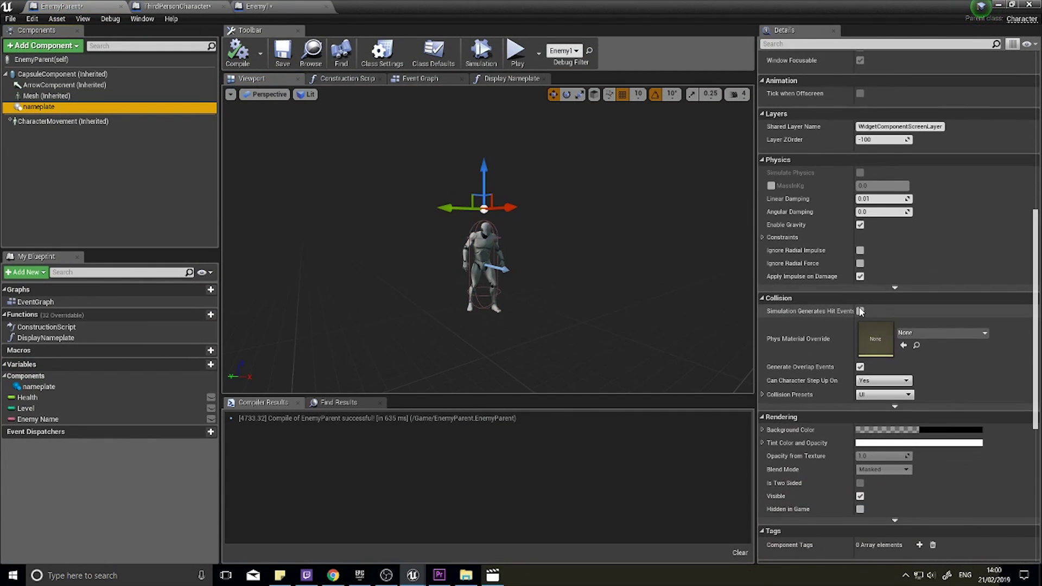
scroll(819, 259, down, 3)
scroll(819, 258, up, 2)
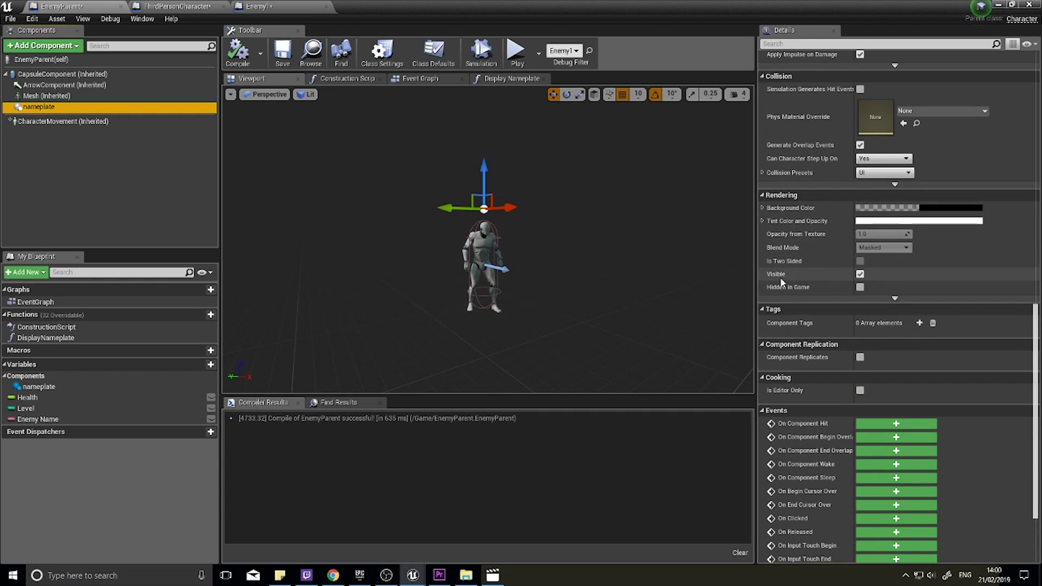
click(860, 274)
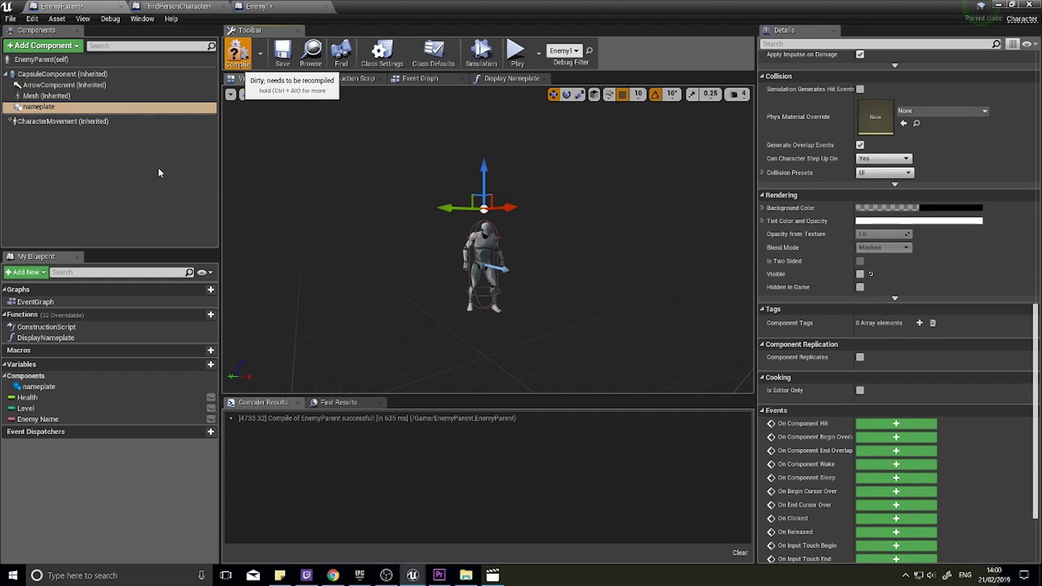
click(238, 55)
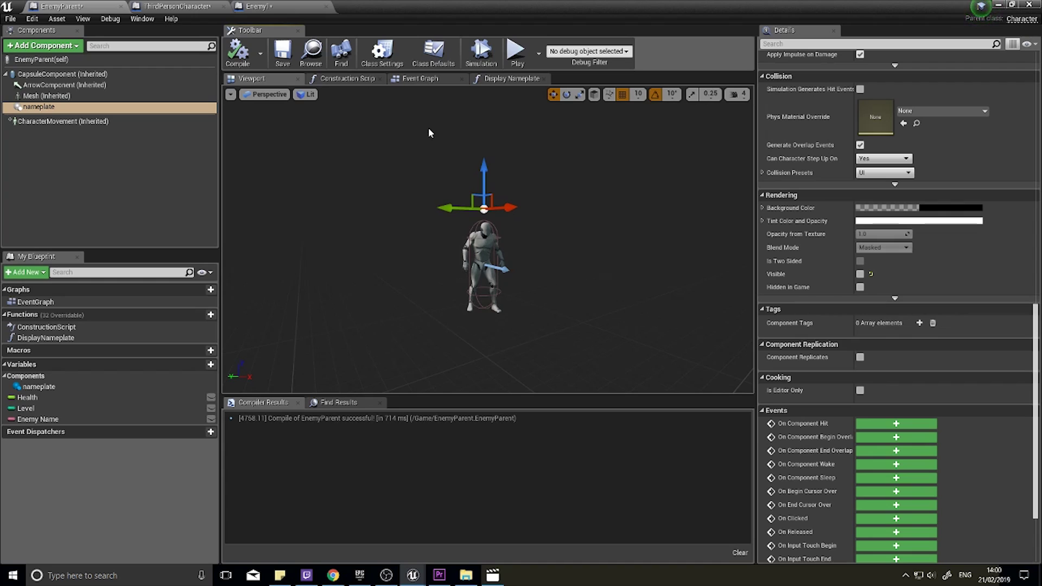
- In the DisplayNameplate function, add a nameplate component reference and a Set Visibility node targeting it
click(88, 339)
double_click(86, 338)
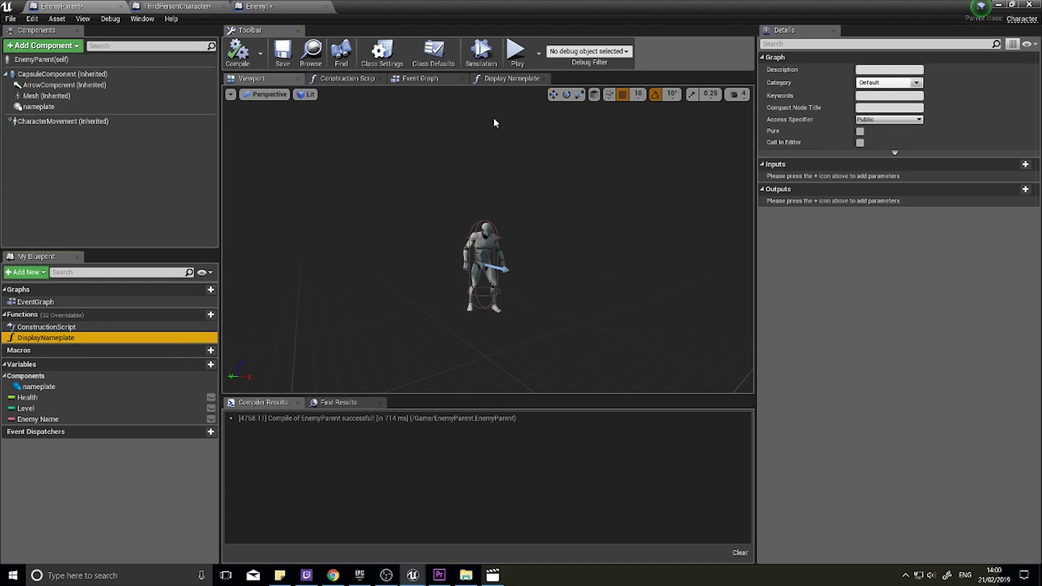
drag(526, 262, 312, 198)
drag(54, 107, 446, 212)
text(set vsi)
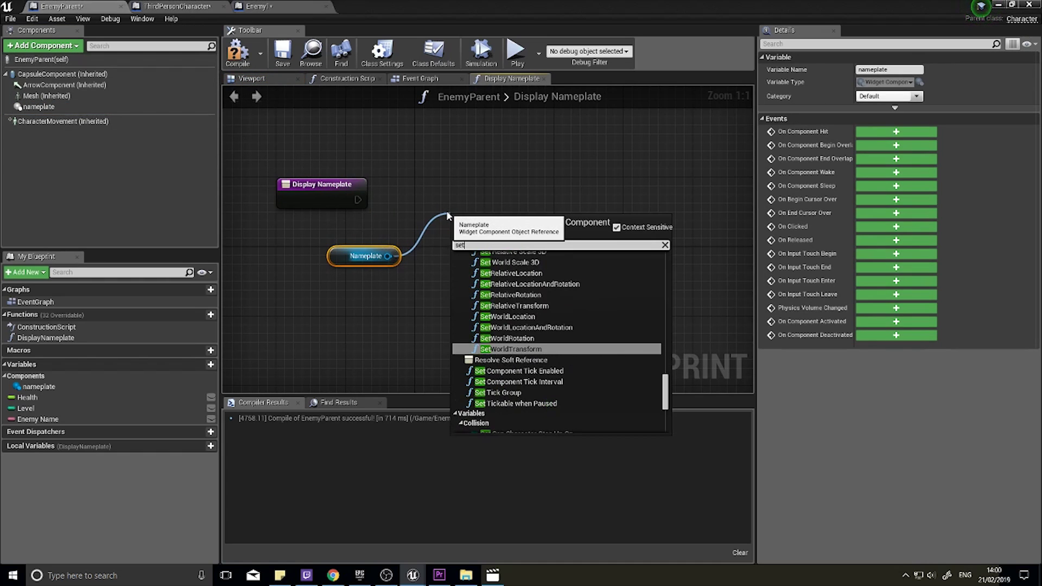
key(BackSpace)
key(BackSpace)
text(is)
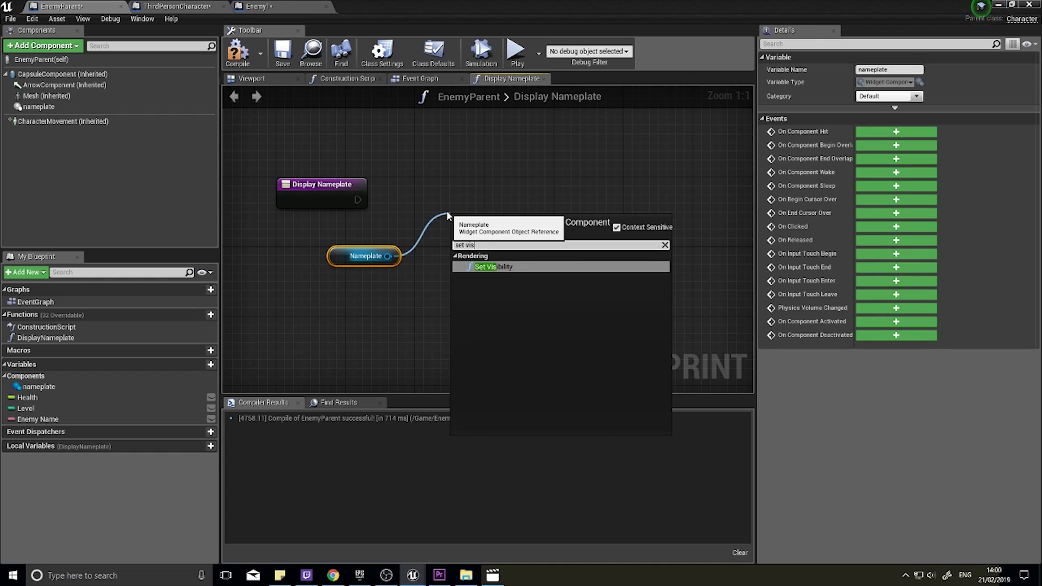
key(Return)
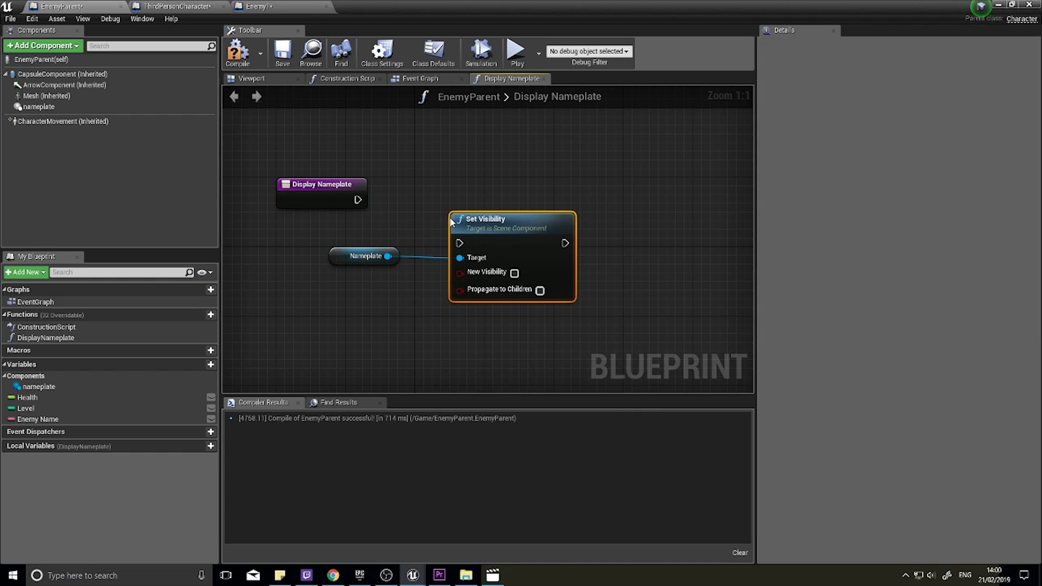
- Connect the Display Nameplate entry to Set Visibility, enable New Visibility, and compile the blueprint
drag(358, 199, 497, 178)
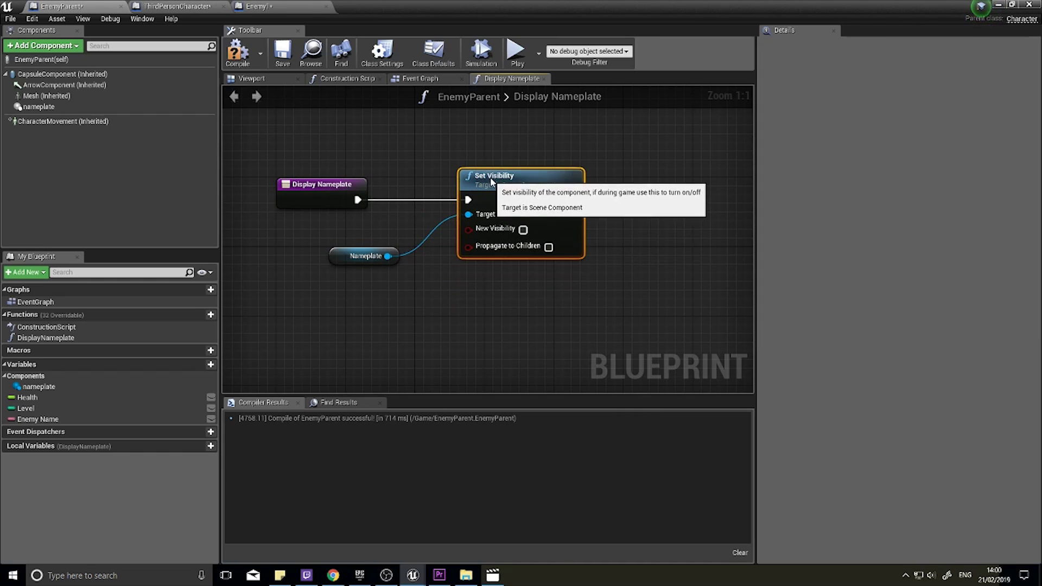
click(522, 229)
click(238, 59)
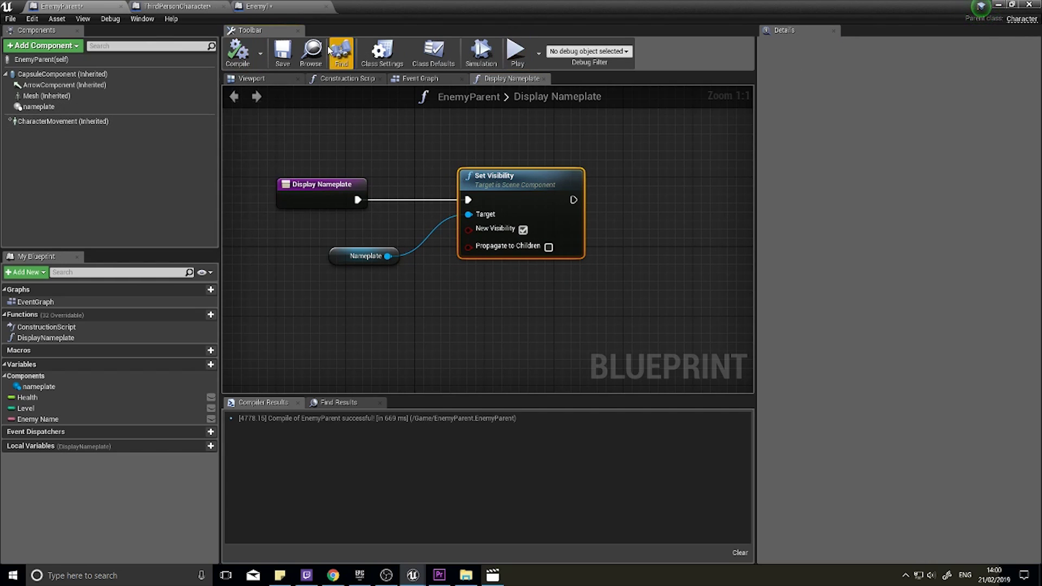
- In the ThirdPersonCharacter event graph, split the Out Hit struct pin of the CapsuleTraceByChannel node
click(179, 6)
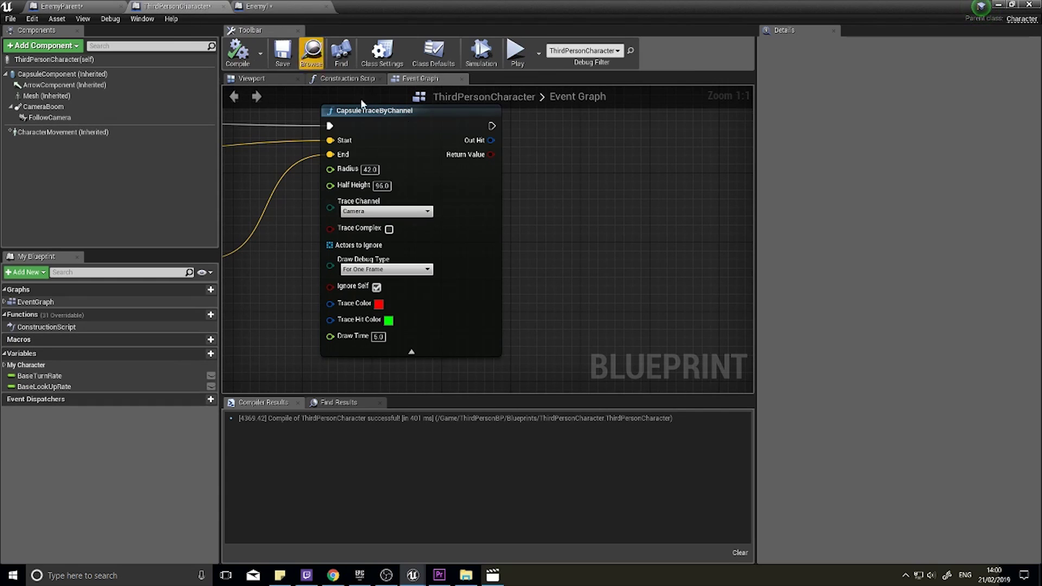
right_drag(566, 265, 552, 283)
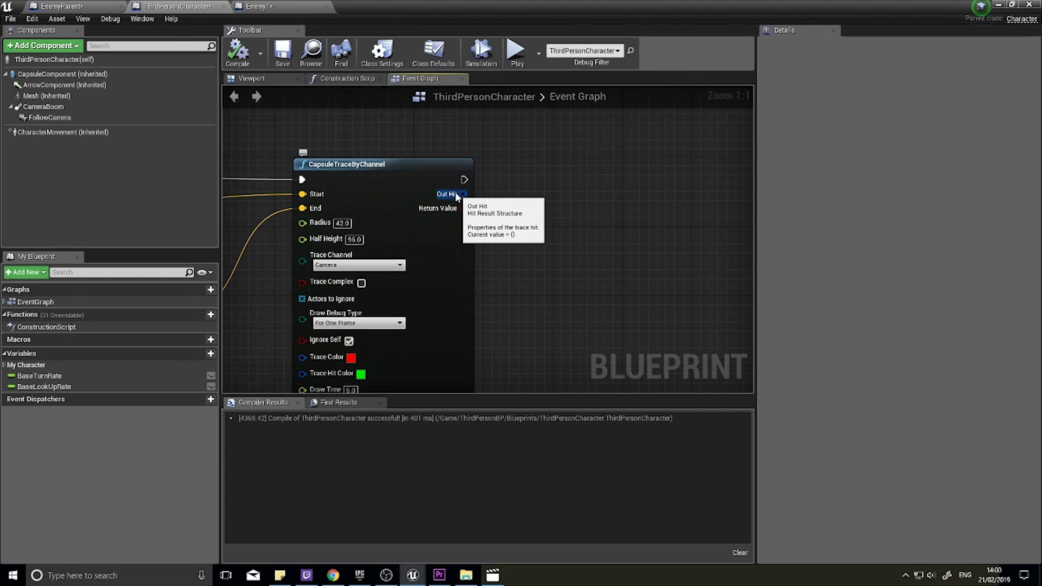
right_click(457, 194)
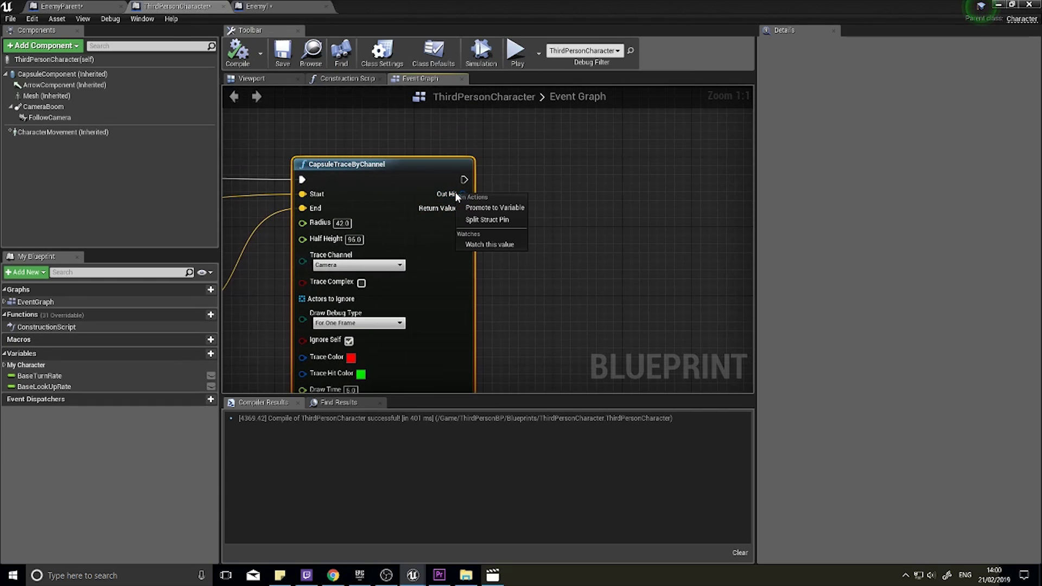
click(478, 223)
right_drag(557, 259, 488, 207)
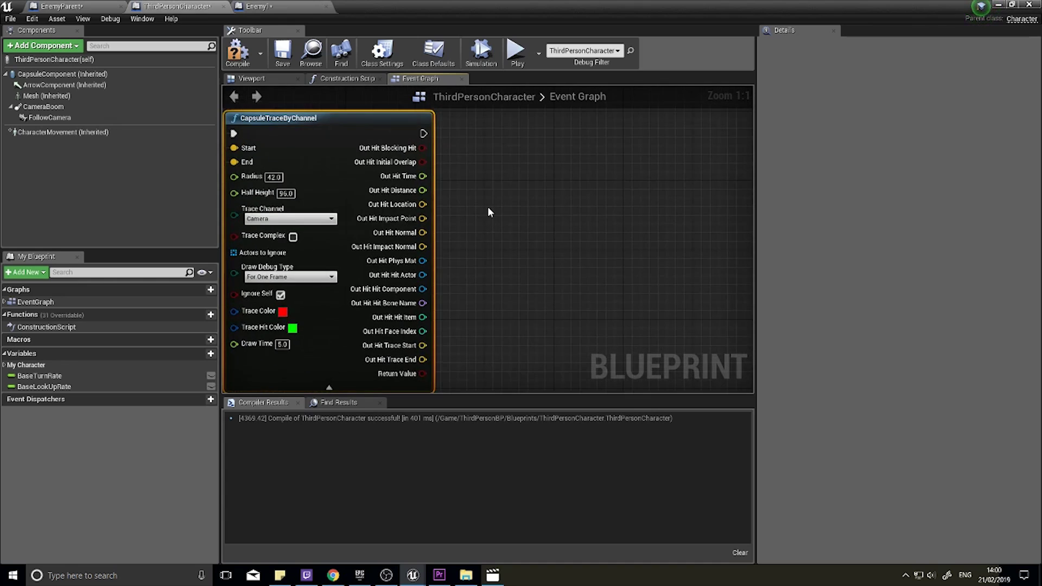
scroll(488, 206, down, 2)
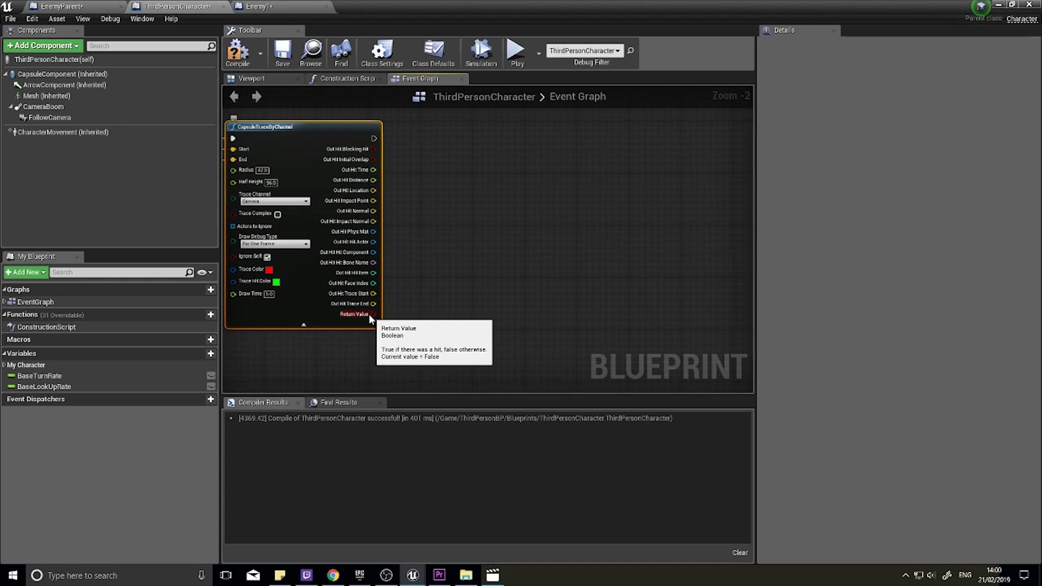
drag(366, 315, 429, 155)
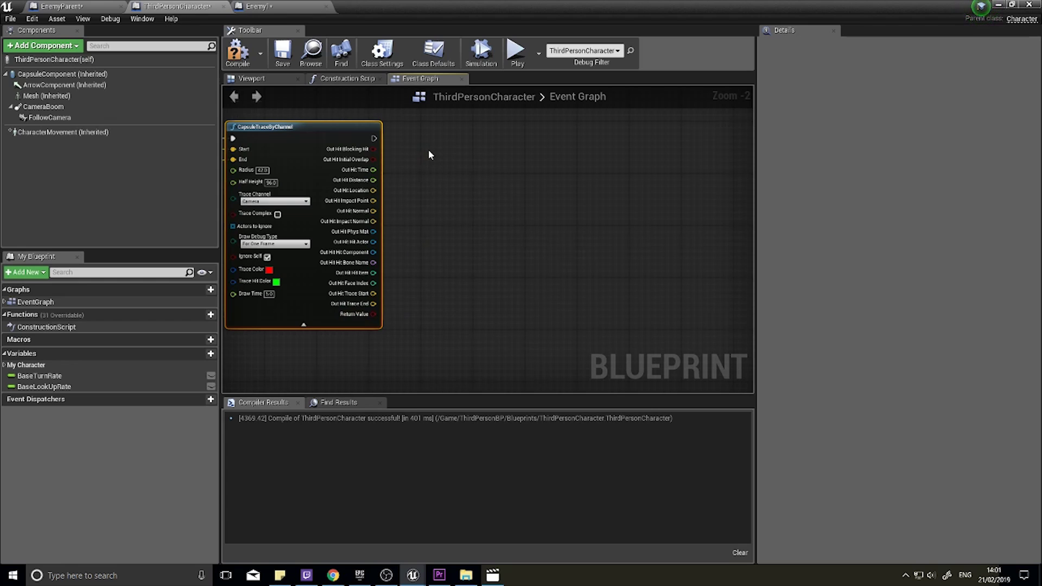
key(c)
click(439, 199)
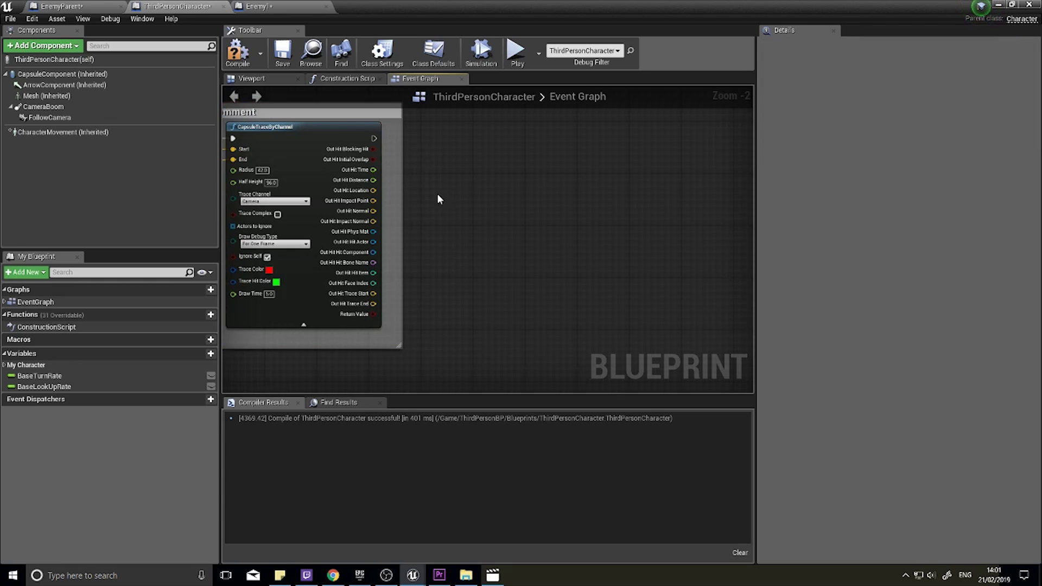
key(ctrl+z)
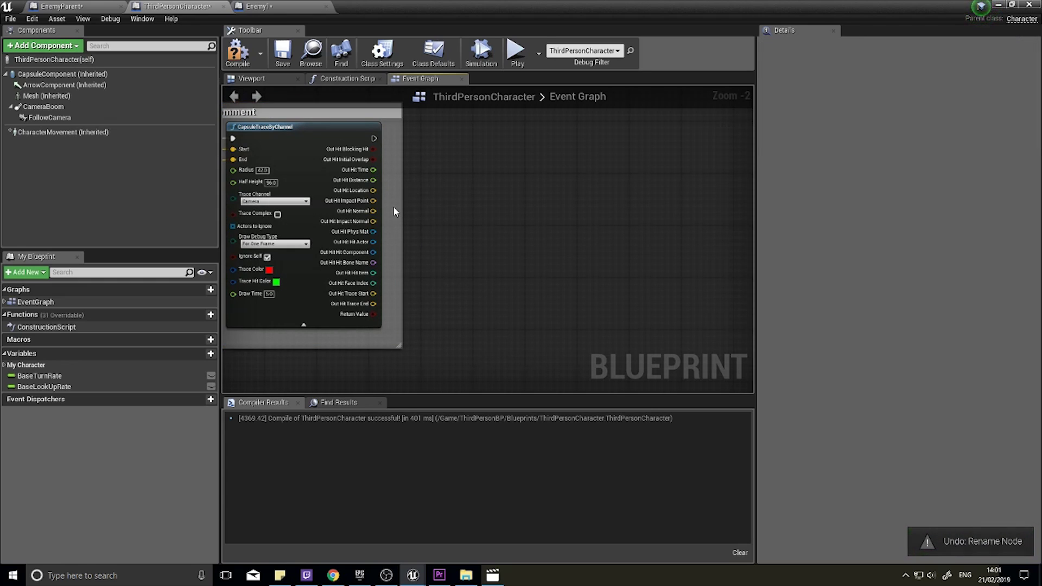
right_drag(400, 228, 552, 249)
click(422, 133)
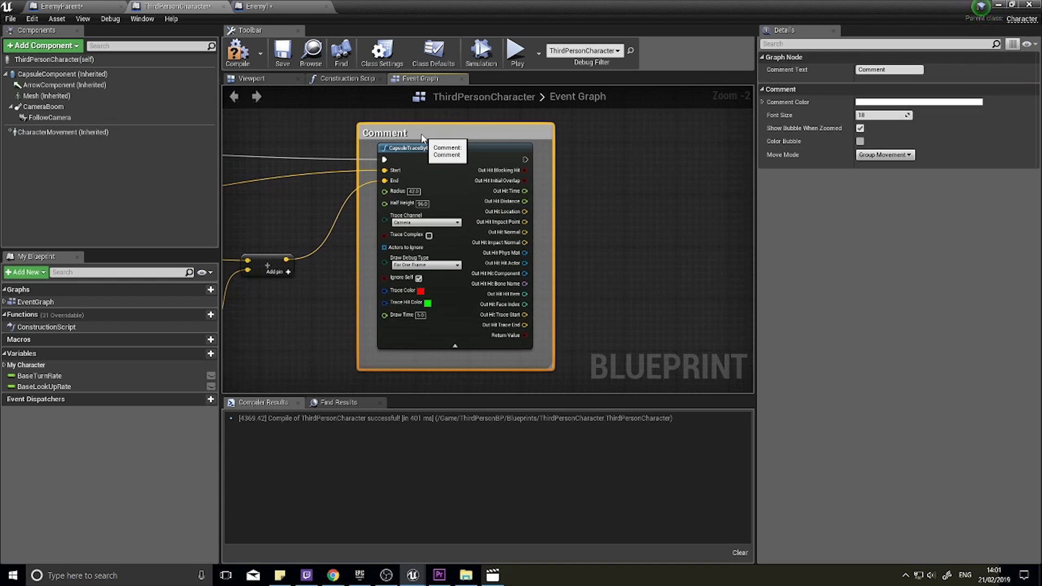
key(Delete)
- Add a Branch node after CapsuleTraceByChannel, using the trace's Return Value as its condition, and align it with the execution line
drag(520, 336, 586, 200)
text(branc)
key(Return)
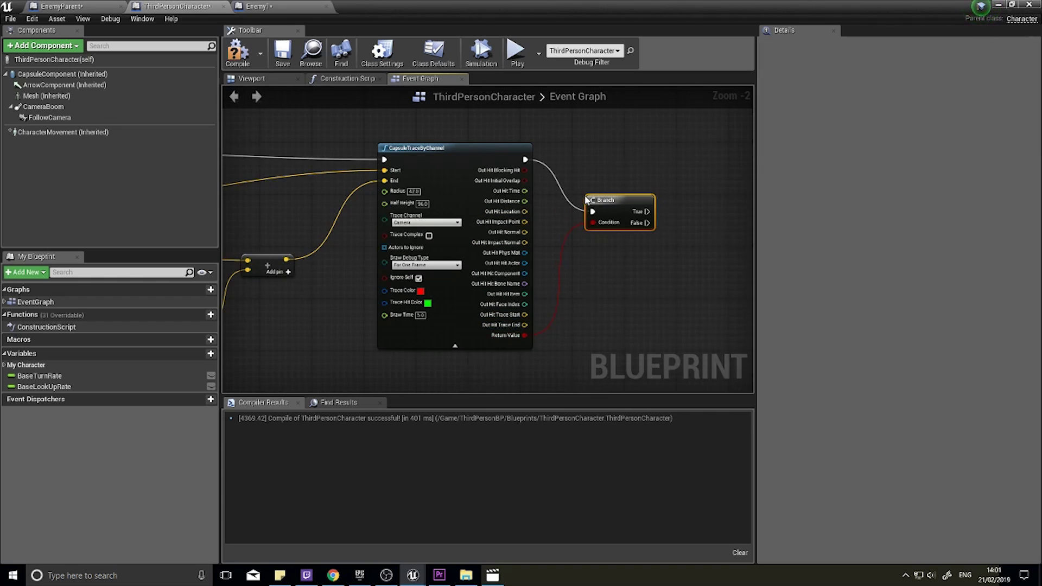
drag(586, 201, 587, 149)
- Cast the trace's Out Hit Hit Actor to EnemyParent and run the cast from the Branch node's True output
right_drag(640, 221, 499, 231)
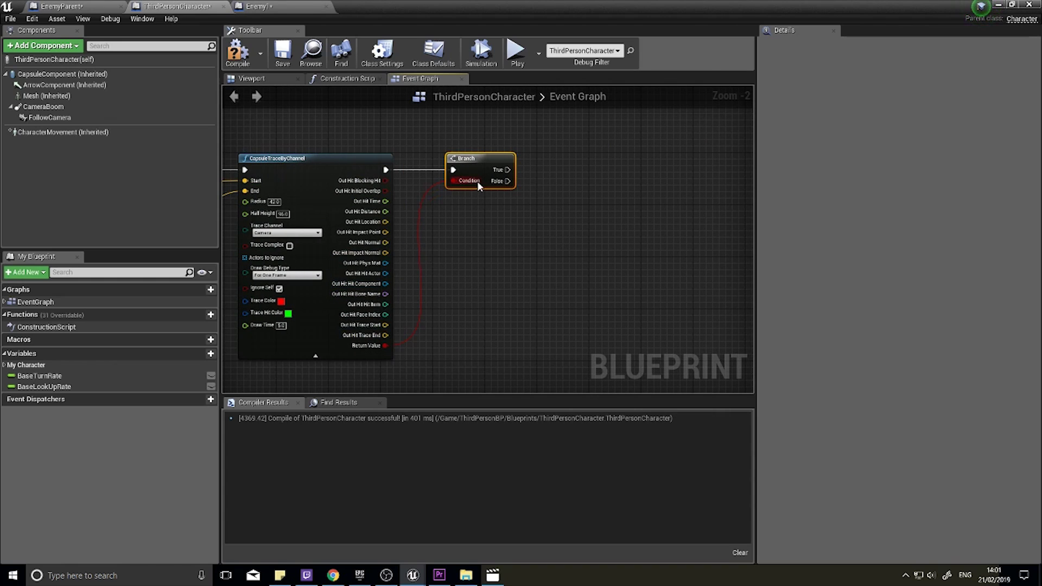
right_drag(477, 181, 411, 217)
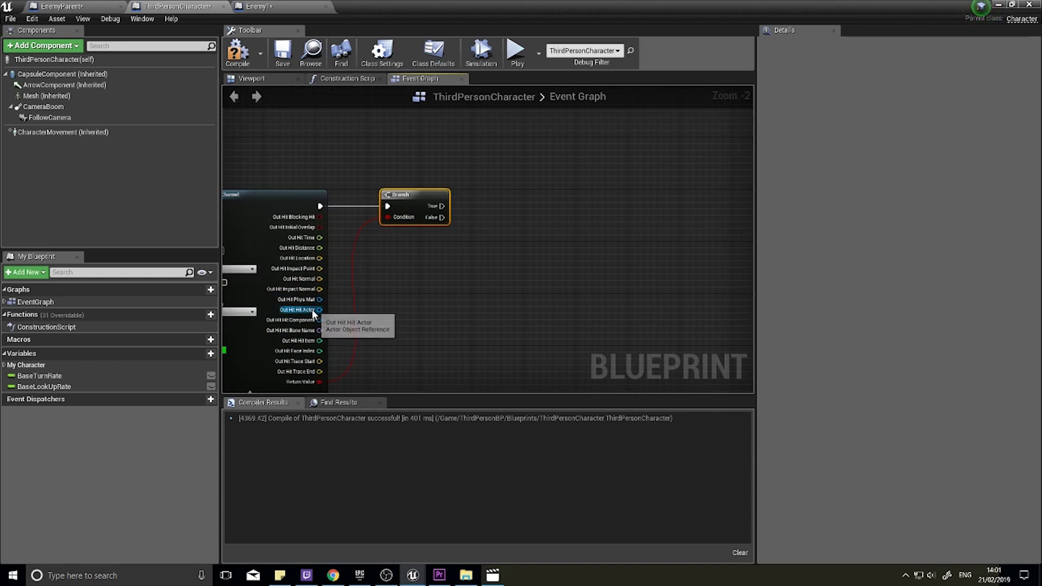
drag(320, 309, 474, 208)
text(cast to)
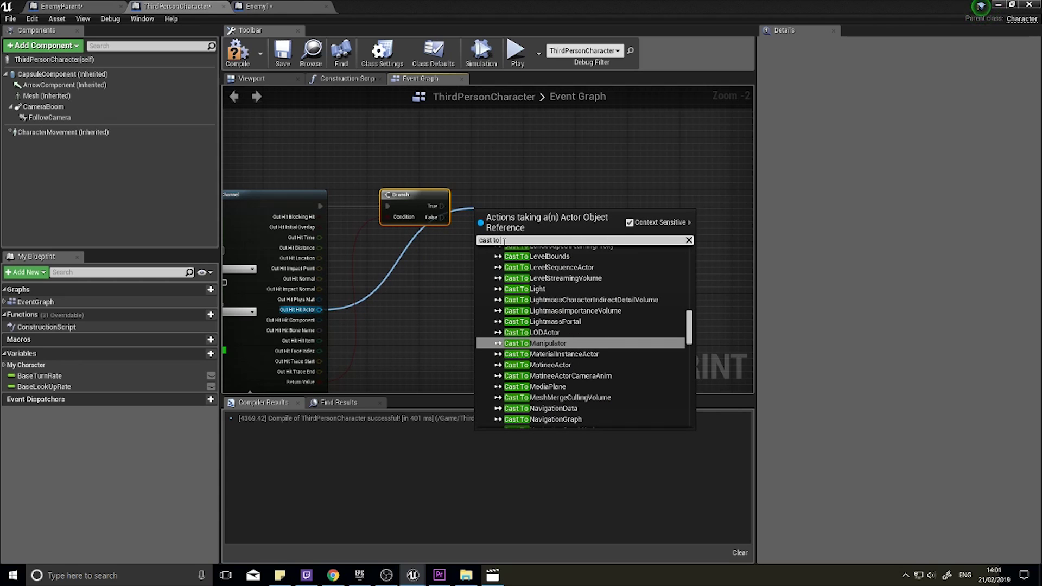
text( enem)
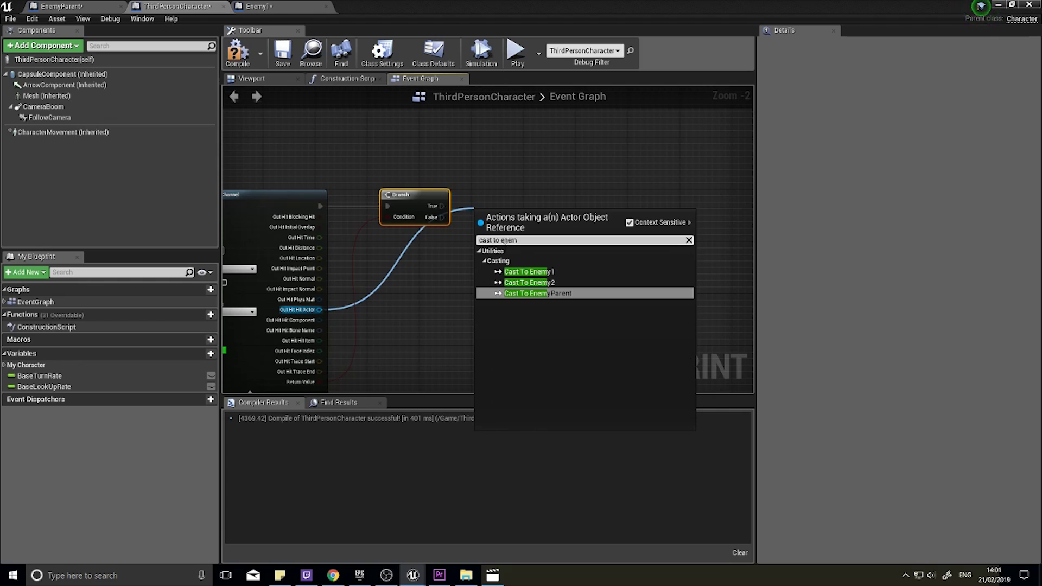
click(543, 296)
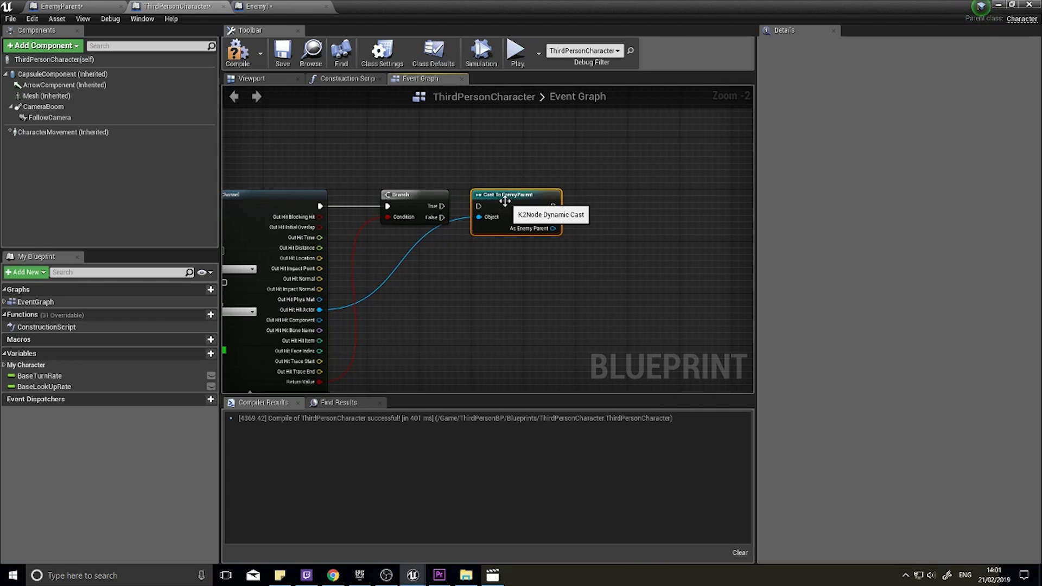
drag(479, 207, 439, 207)
- Call Display Nameplate on the cast's As Enemy Parent output, align the node after the cast, and compile the blueprint
scroll(547, 259, up, 2)
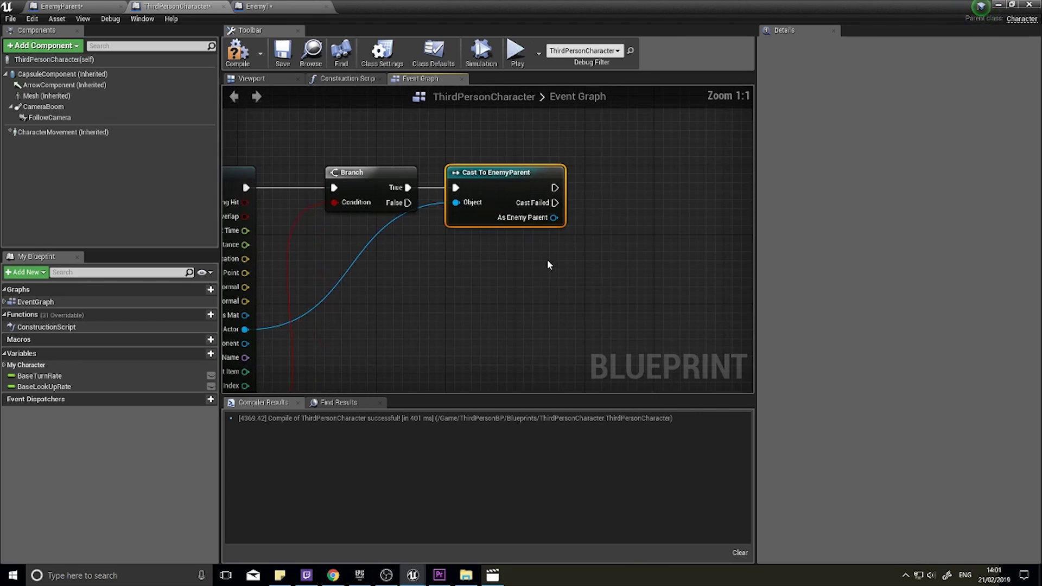
drag(455, 234, 544, 237)
text(displa)
key(Return)
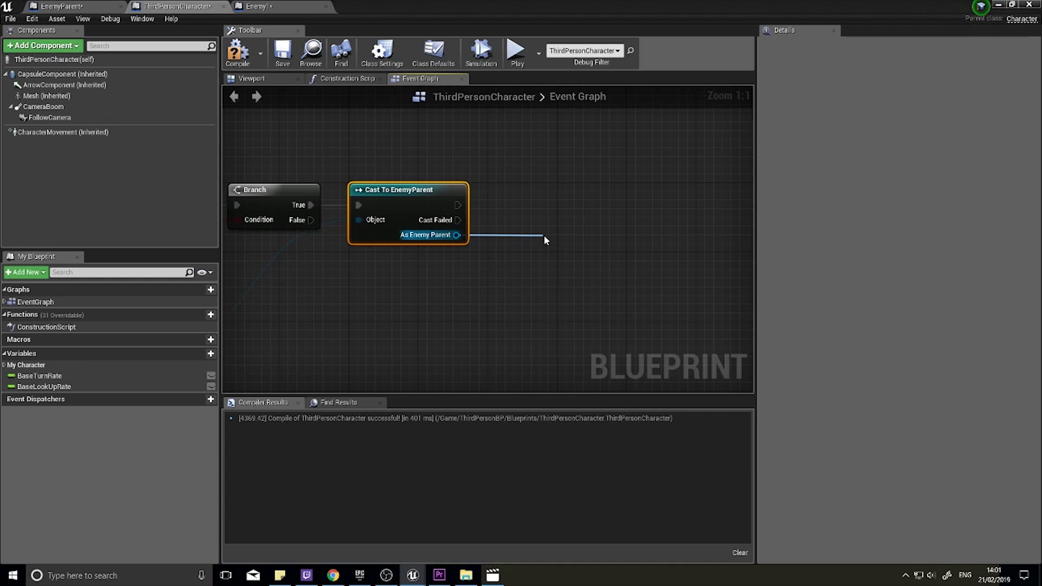
drag(559, 196, 550, 188)
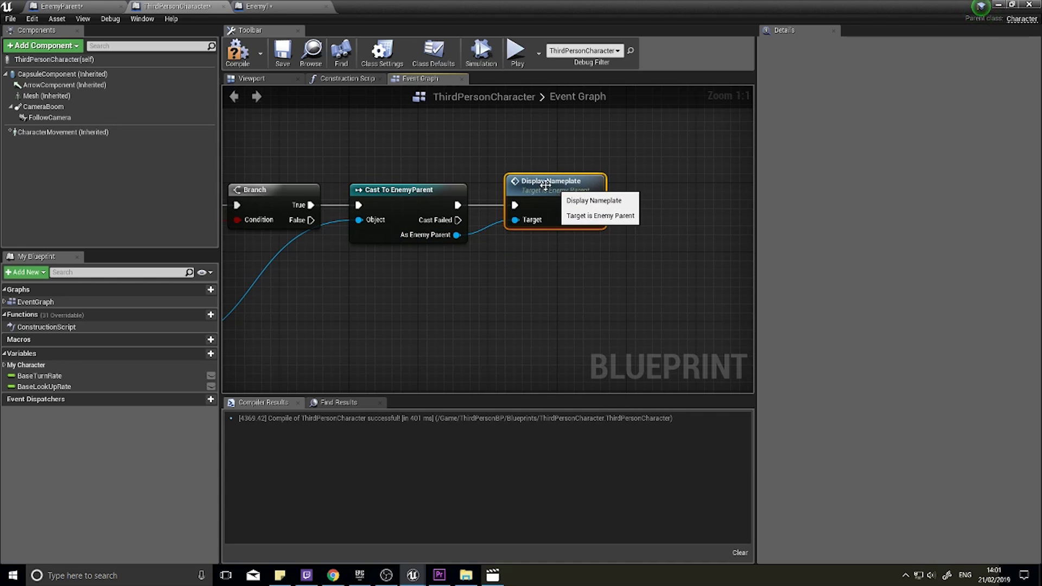
click(237, 51)
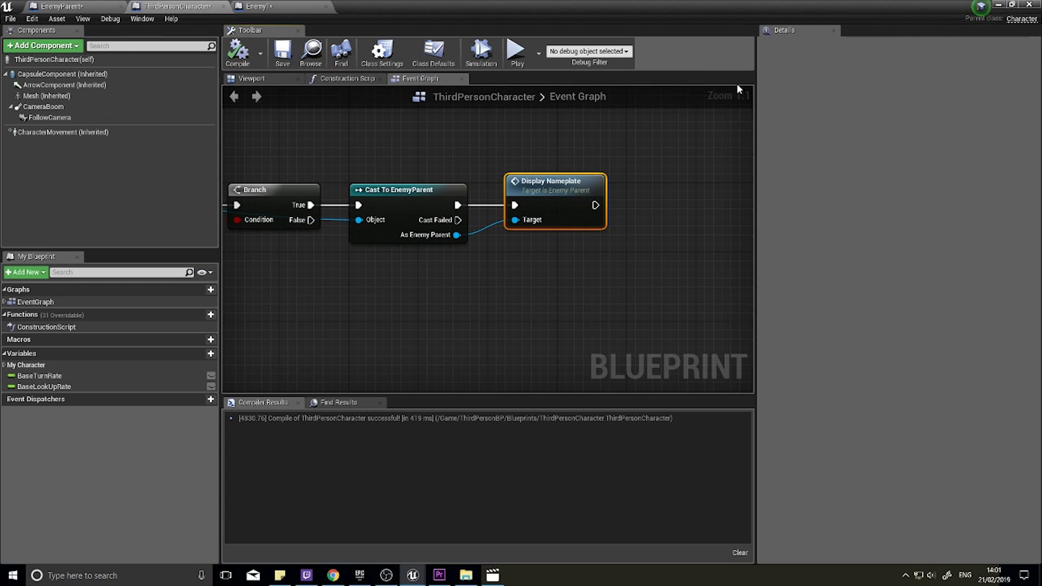
- Play-test the level by running the character toward and away from the enemy to check the nameplate's visibility, and stop the session
click(999, 5)
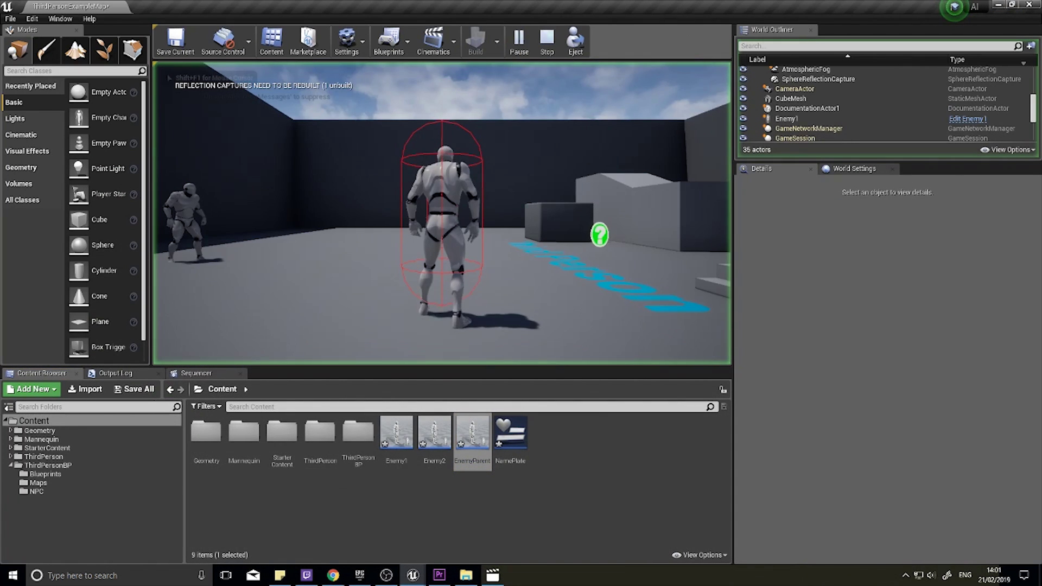
key(w)
key(s)
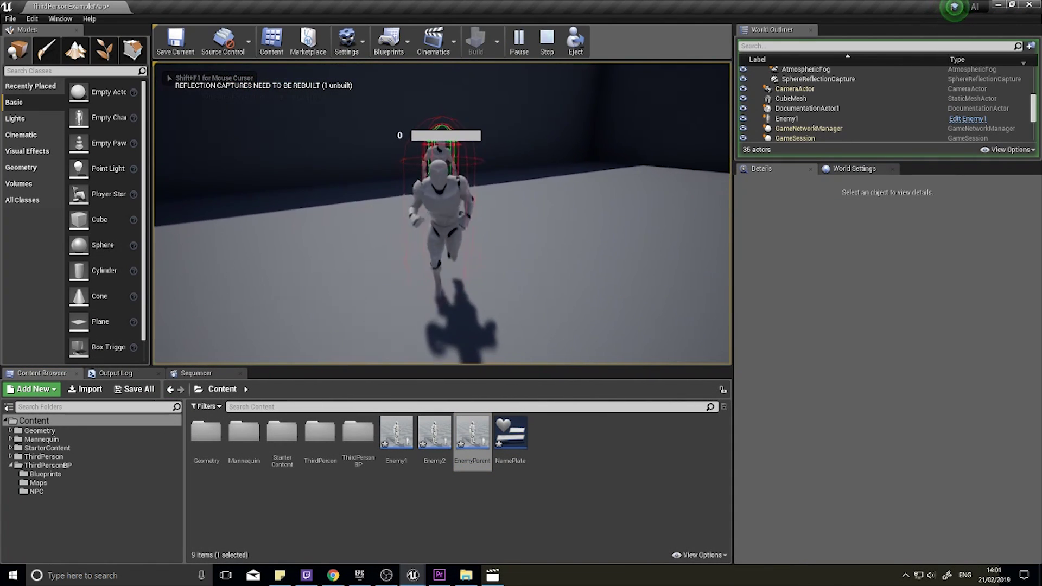
key(w)
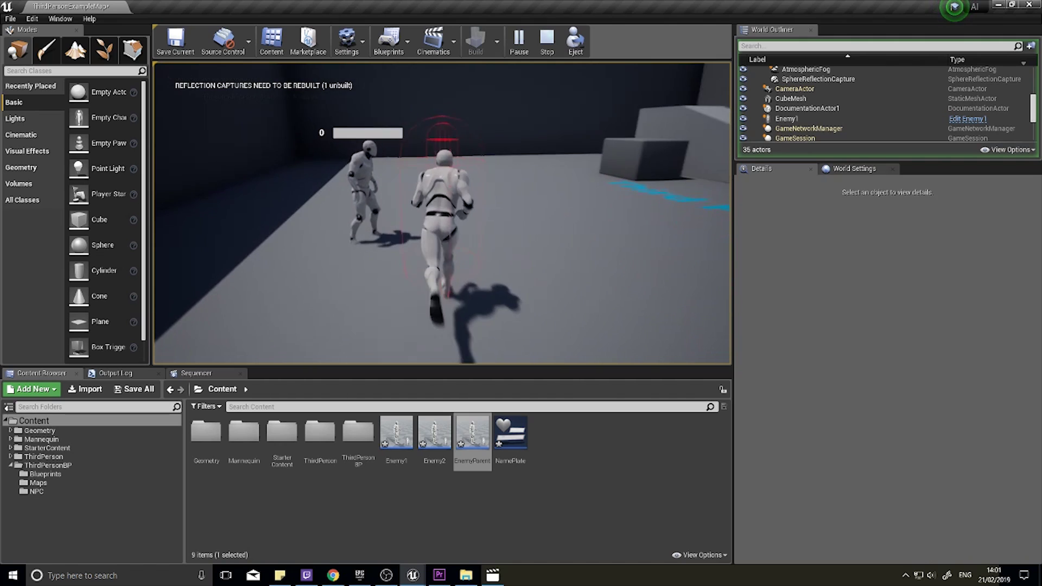
key(d)
key(w)
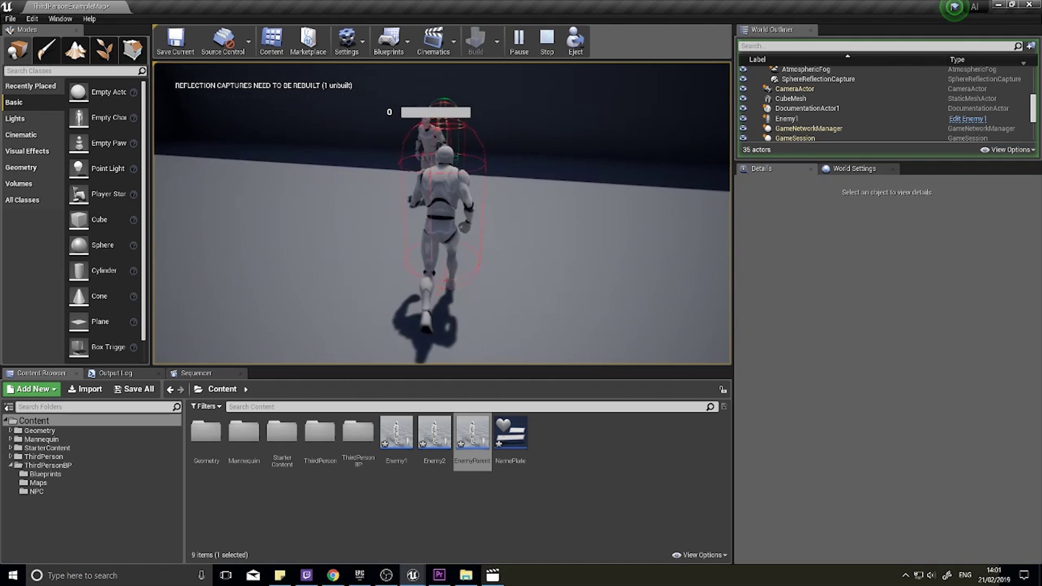
key(s)
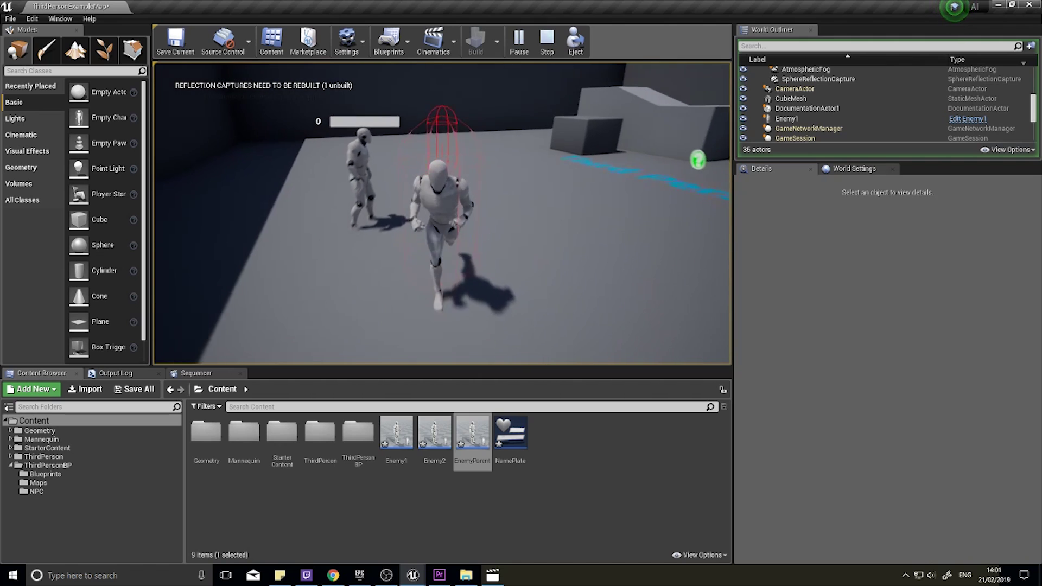
key(d)
key(Escape)
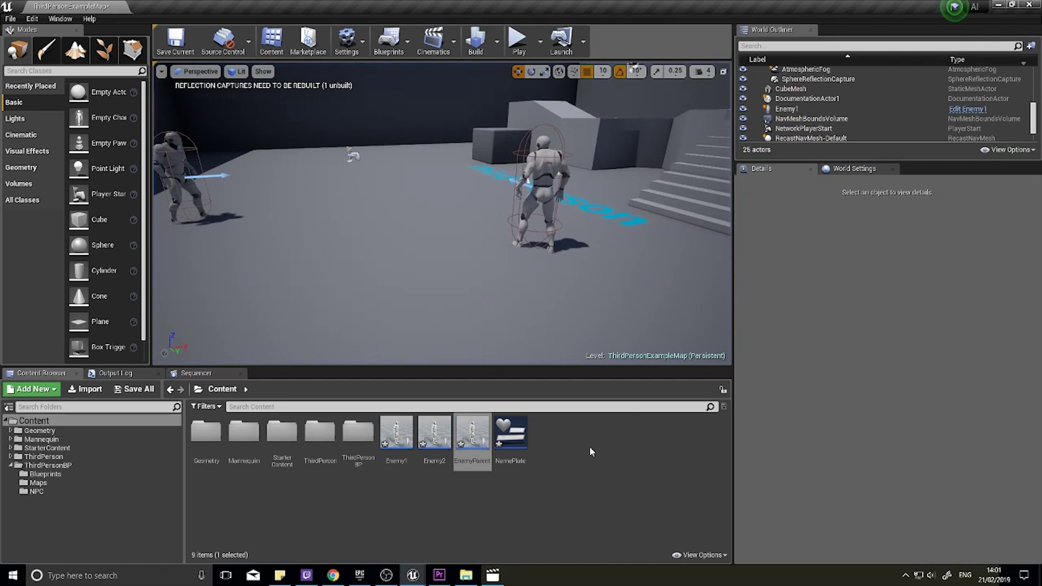
- Open the EnemyParent blueprint's event graph and add an Event Tick node
double_click(471, 435)
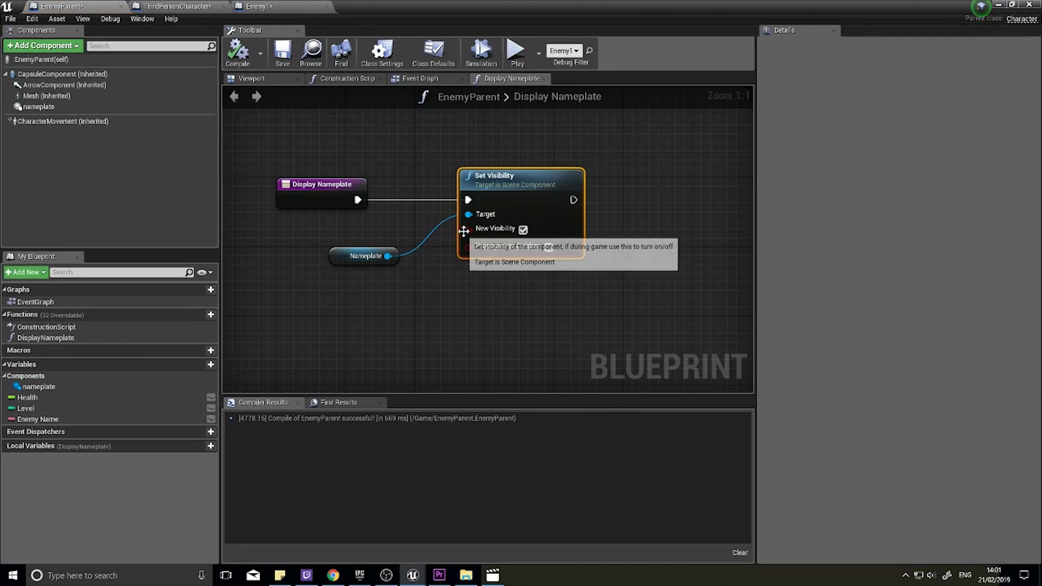
click(434, 80)
right_click(420, 225)
text(tick)
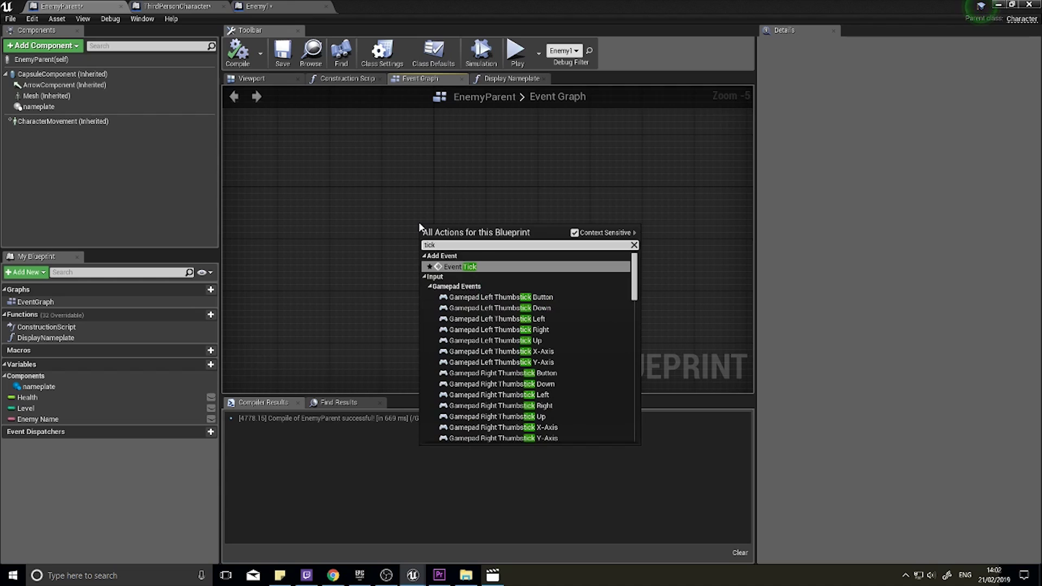
click(458, 266)
scroll(434, 238, up, 4)
drag(436, 204, 367, 174)
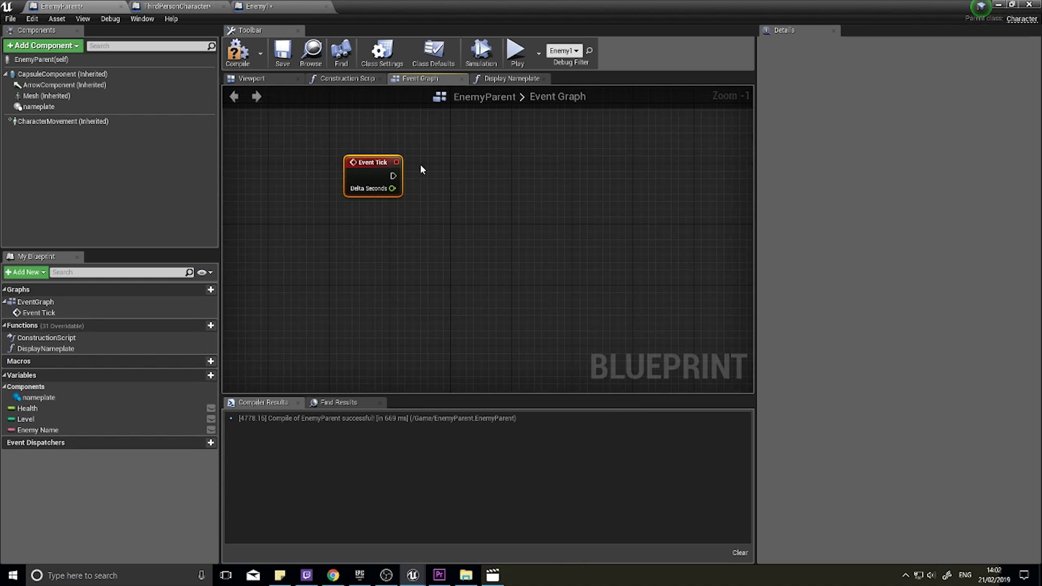
right_drag(391, 184, 321, 217)
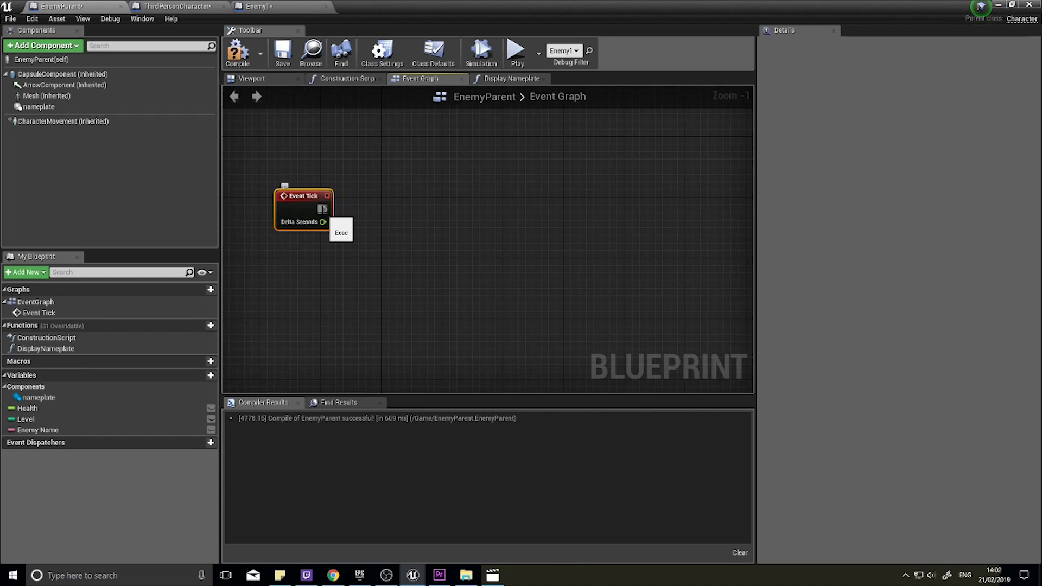